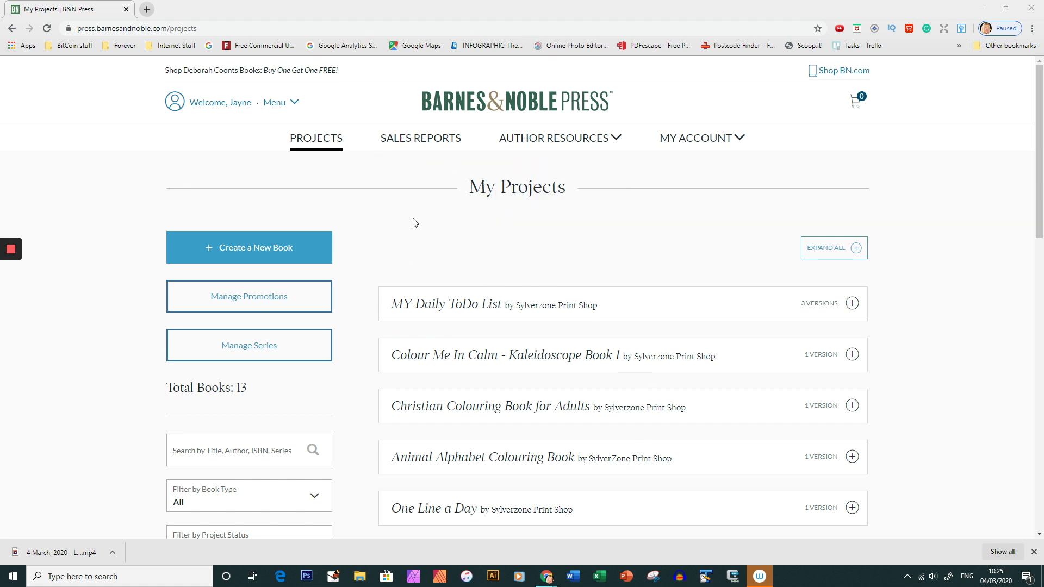
- Start a new print book titled 'ABC'
{"action": "left_click", "coordinate": [262, 239]}
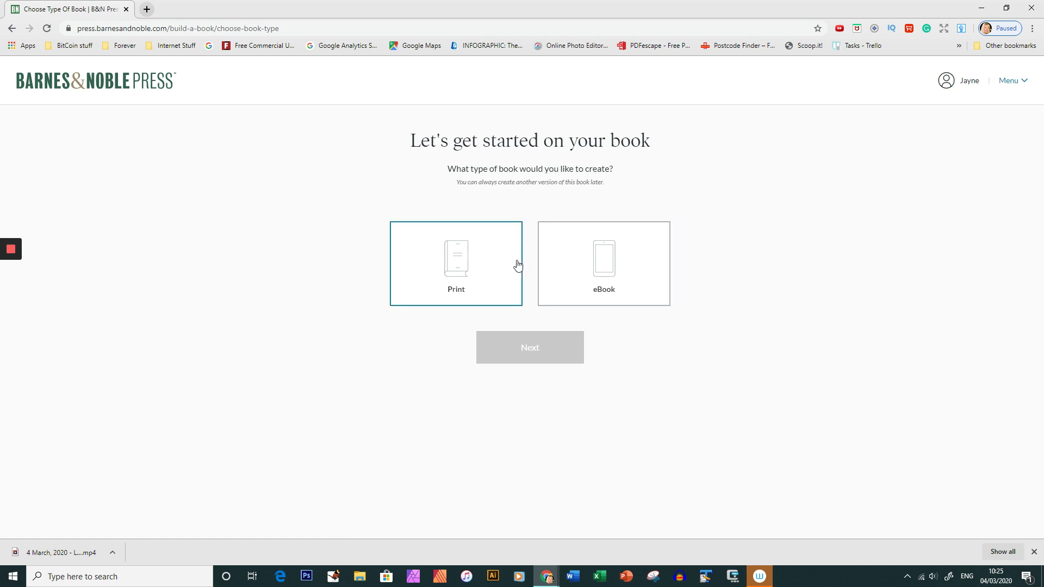
{"action": "left_click", "coordinate": [454, 270]}
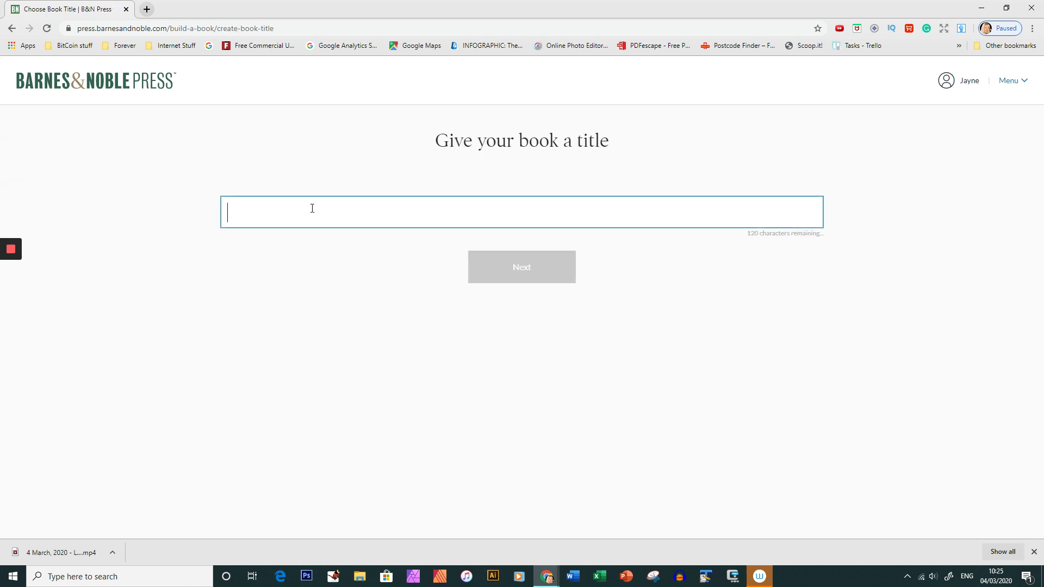
{"action": "type", "text": "ABC"}
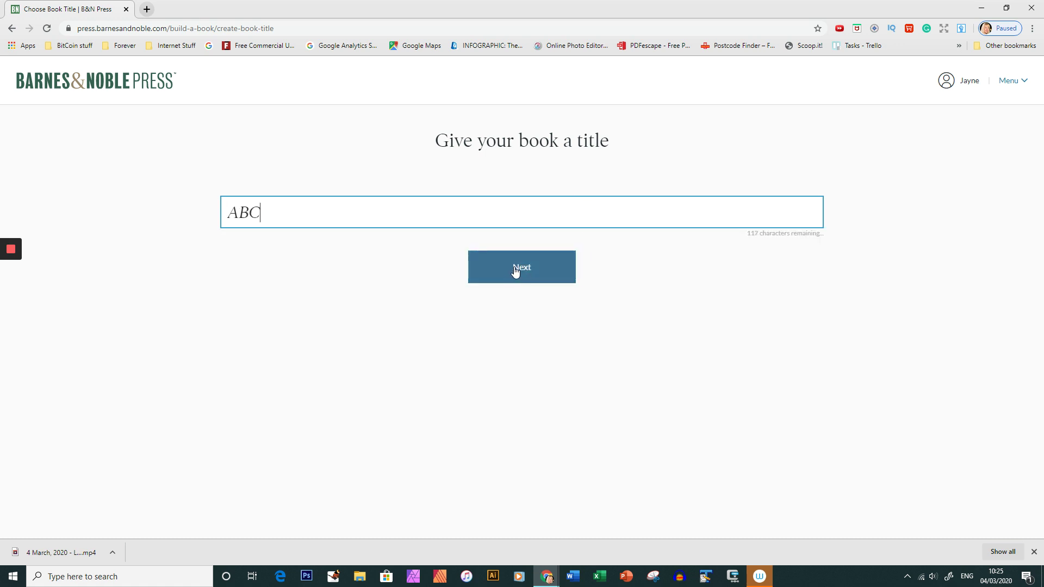
{"action": "left_click", "coordinate": [519, 276]}
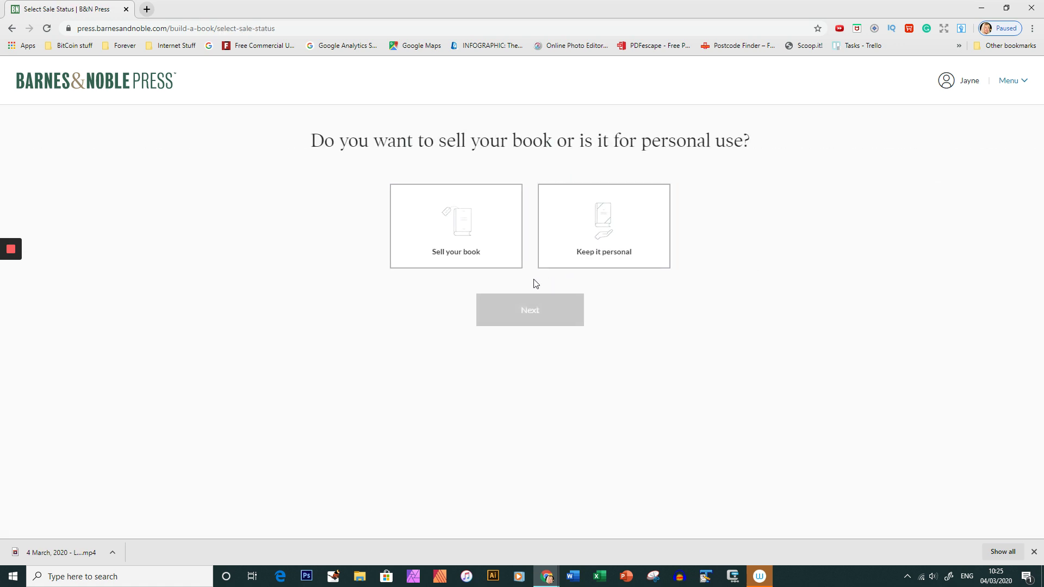
- Choose to sell the book and decline setting it up as a pre-order
{"action": "left_click", "coordinate": [456, 242]}
{"action": "left_click", "coordinate": [522, 307]}
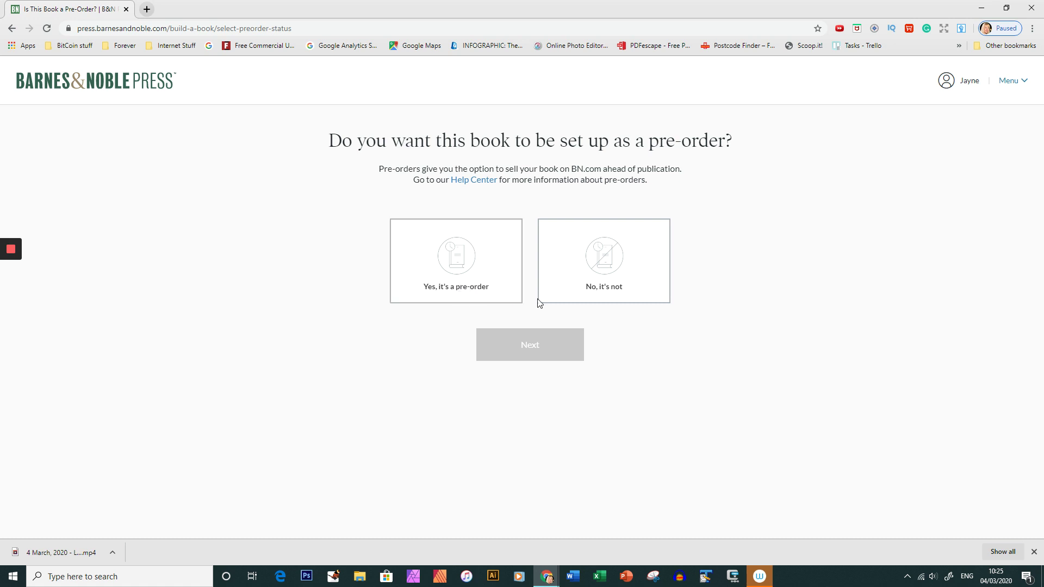
{"action": "left_click", "coordinate": [585, 274]}
{"action": "left_click", "coordinate": [559, 342]}
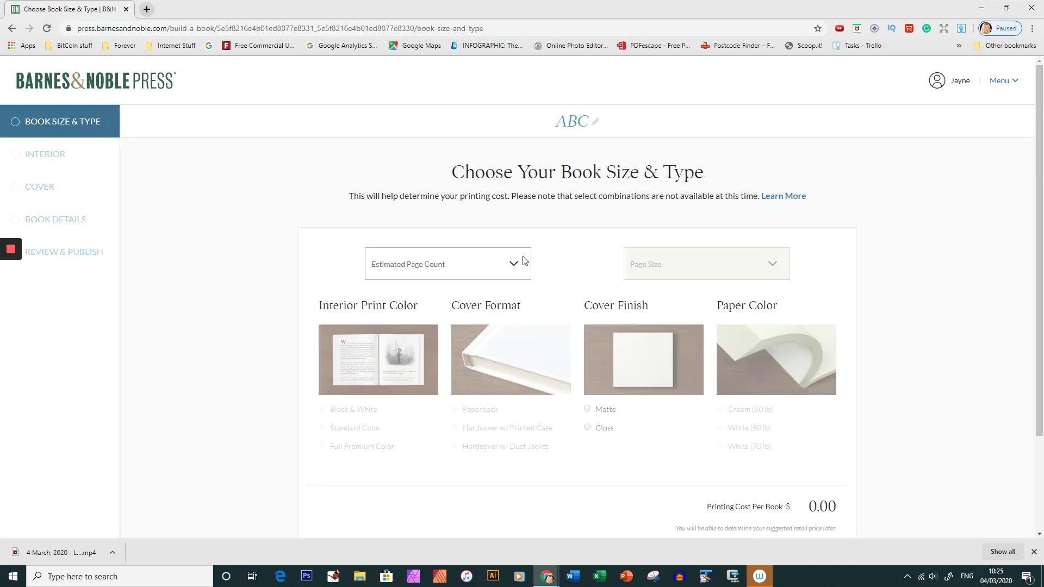
- Set the estimated page count to 51 - 100 and the page size to 8.5" x 11"
{"action": "left_click", "coordinate": [515, 267]}
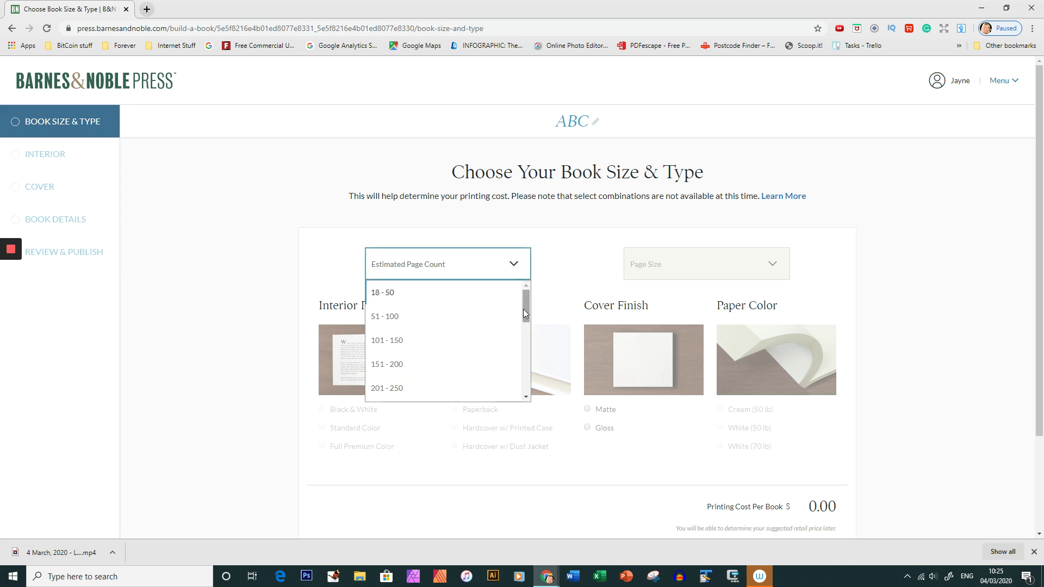
{"action": "mouse_move", "coordinate": [527, 308]}
{"action": "left_mouse_down"}
{"action": "mouse_move", "coordinate": [527, 322]}
{"action": "mouse_move", "coordinate": [525, 297]}
{"action": "left_mouse_up"}
{"action": "left_click", "coordinate": [385, 296]}
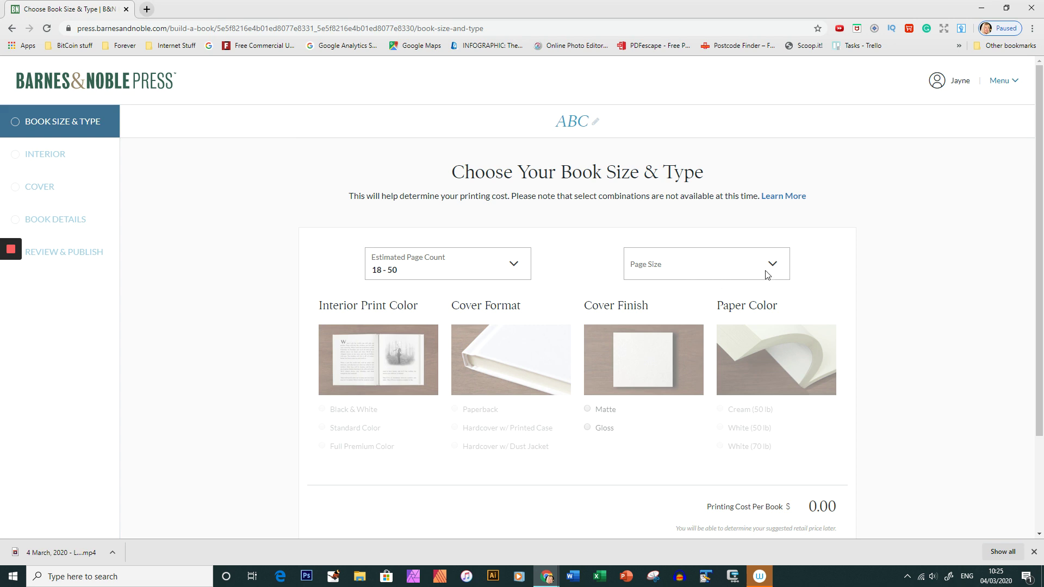
{"action": "left_click", "coordinate": [514, 265]}
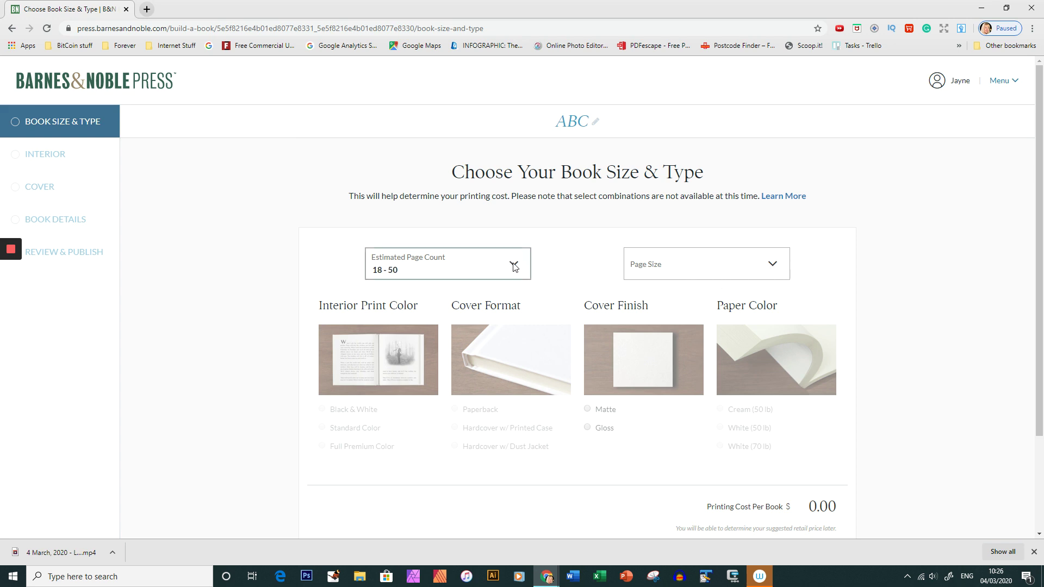
{"action": "left_click", "coordinate": [391, 321]}
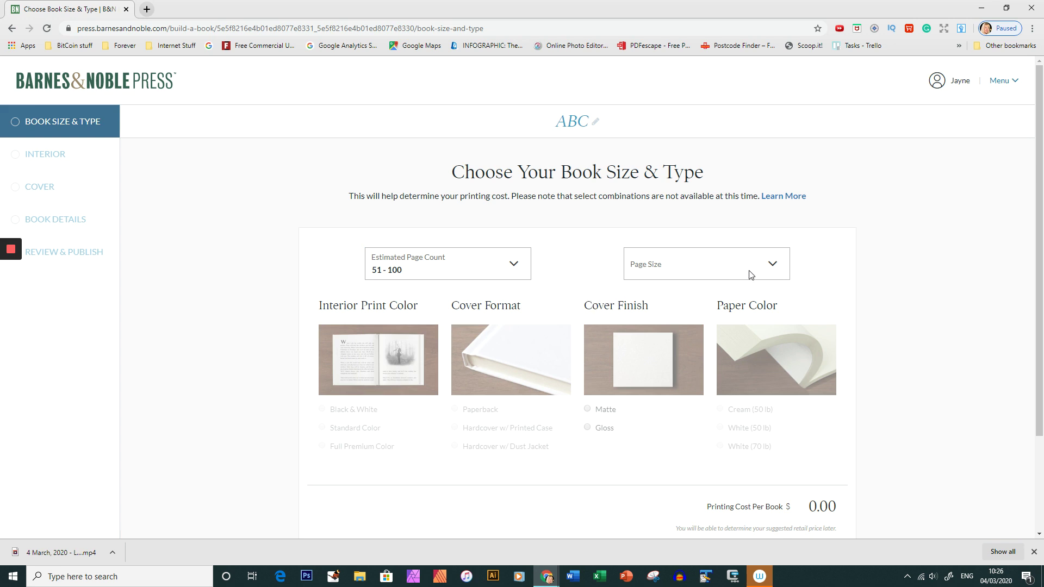
{"action": "left_click", "coordinate": [776, 265]}
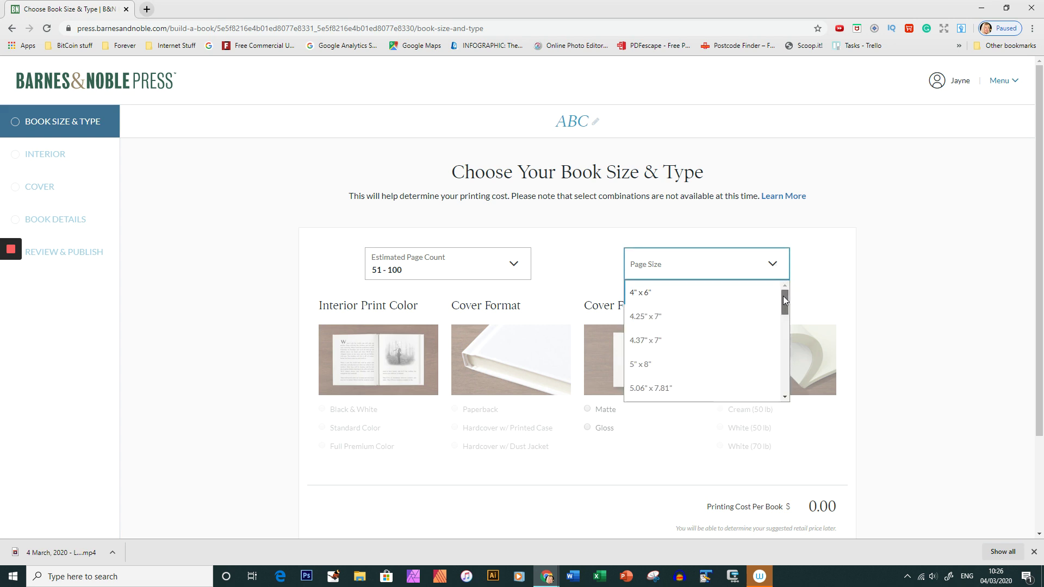
{"action": "left_click_drag", "start_coordinate": [783, 296], "coordinate": [784, 383]}
{"action": "left_click", "coordinate": [647, 366]}
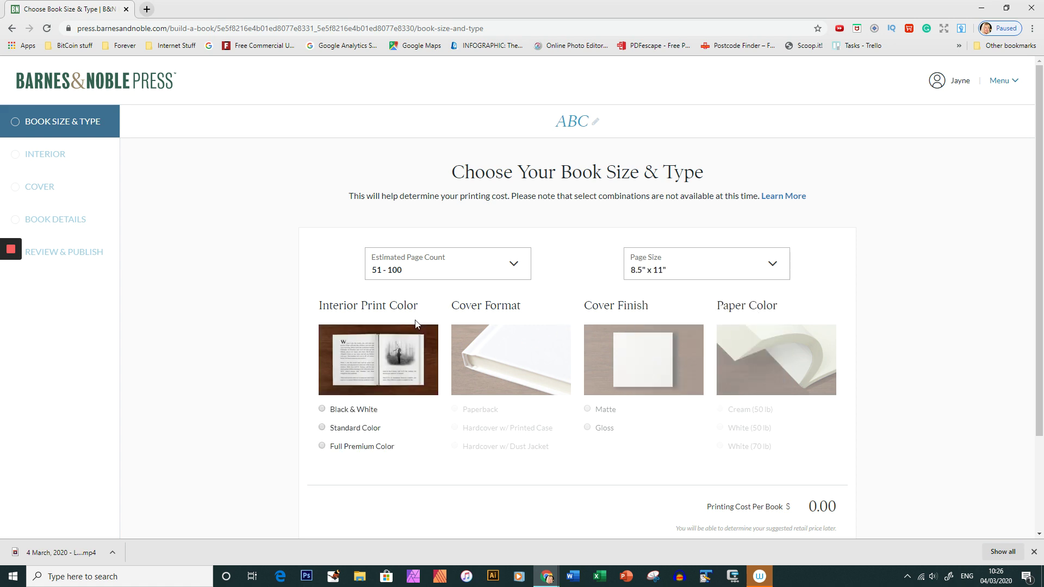
- Choose Black & White interior, Paperback, Gloss cover and White (50 lb) paper, then save
{"action": "left_click", "coordinate": [324, 414]}
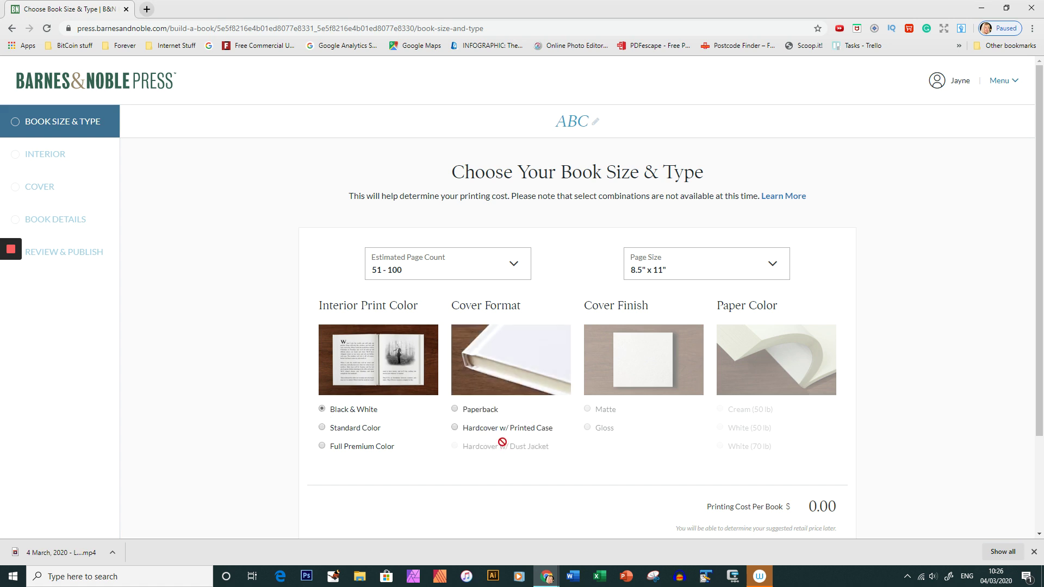
{"action": "left_click", "coordinate": [455, 411]}
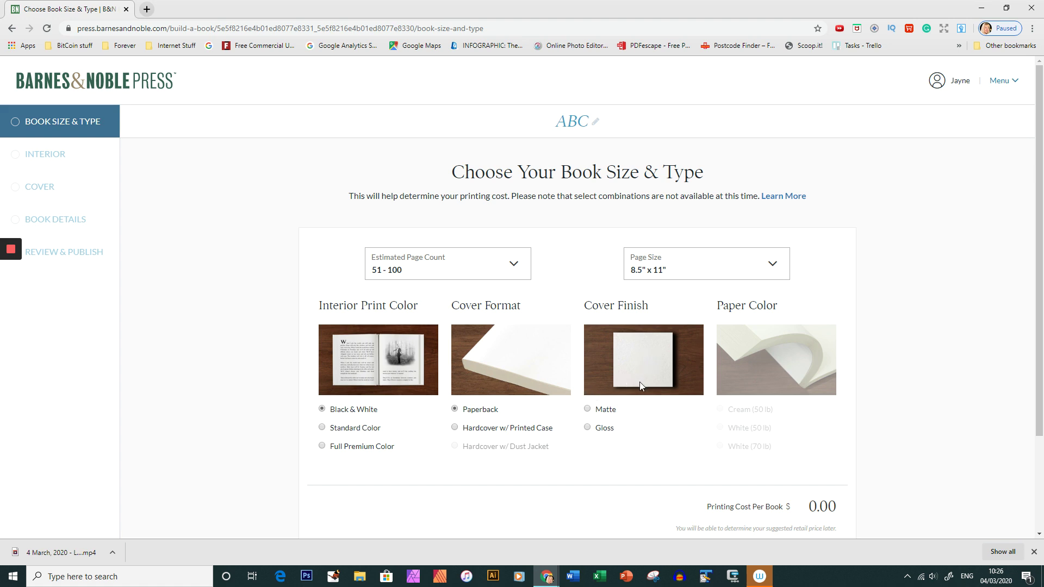
{"action": "left_click", "coordinate": [588, 428]}
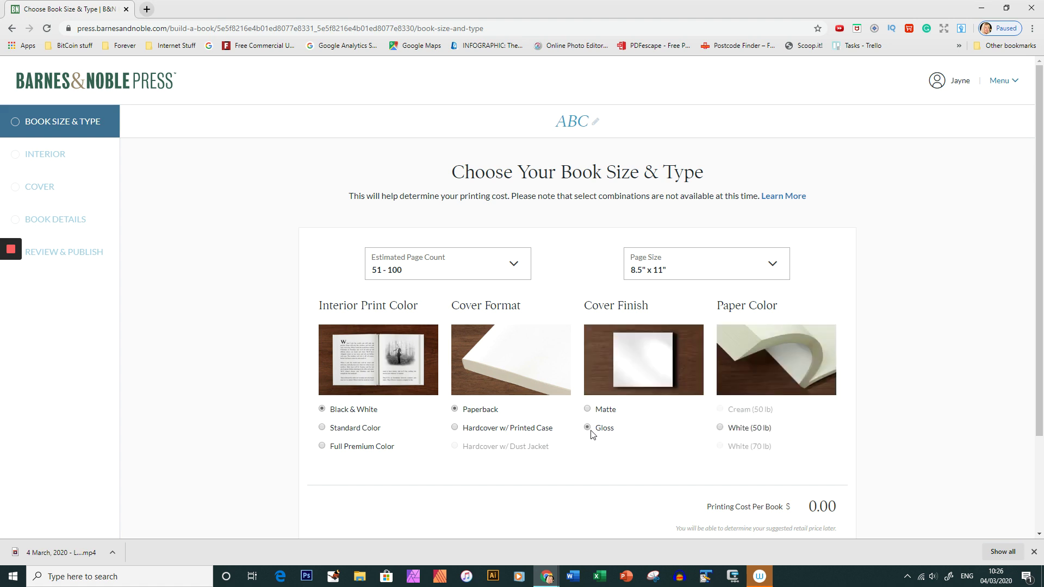
{"action": "left_click", "coordinate": [721, 427]}
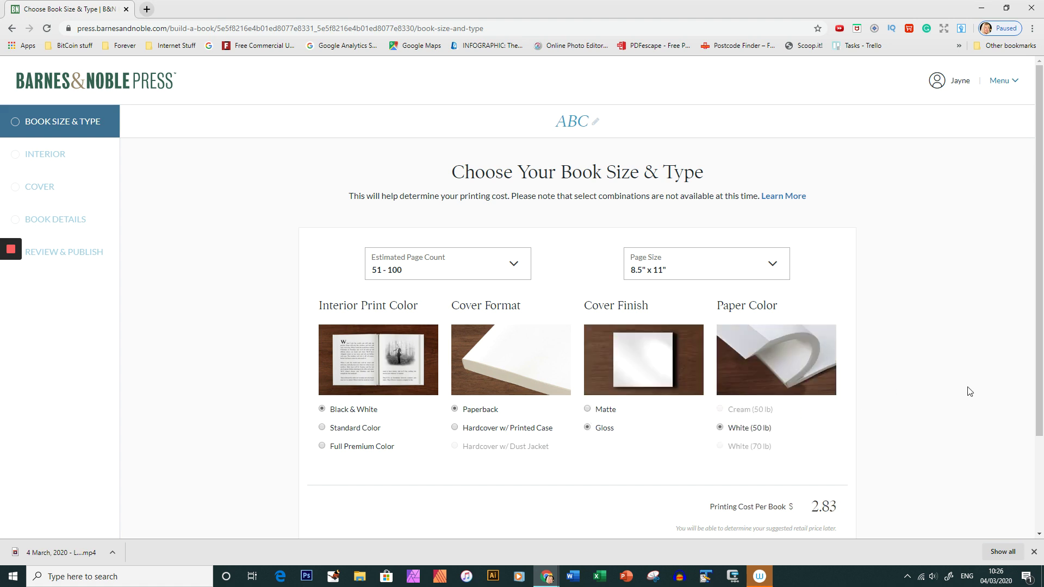
{"action": "left_click_drag", "start_coordinate": [1039, 362], "coordinate": [1020, 424]}
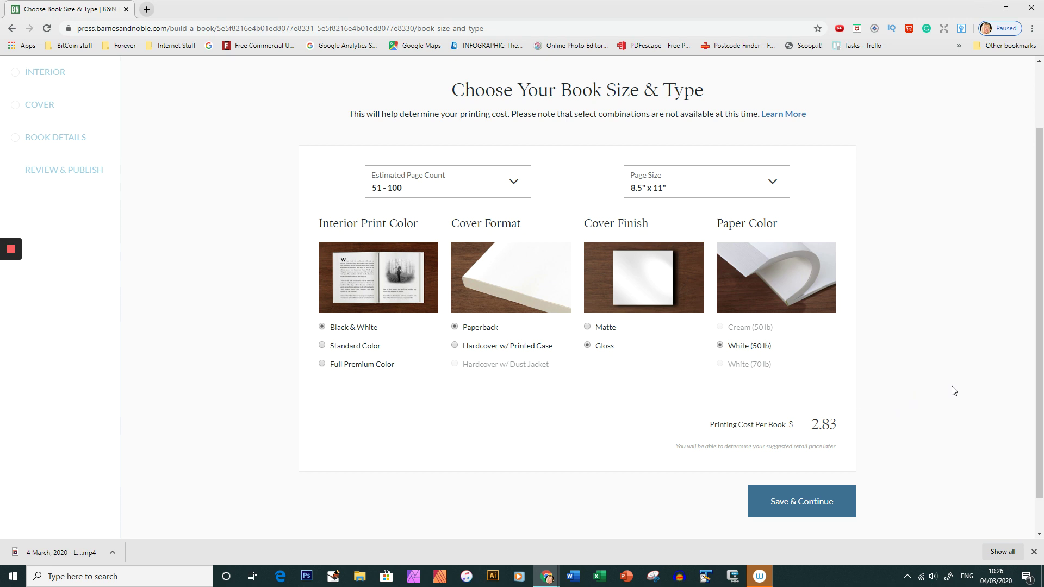
{"action": "left_click", "coordinate": [793, 498]}
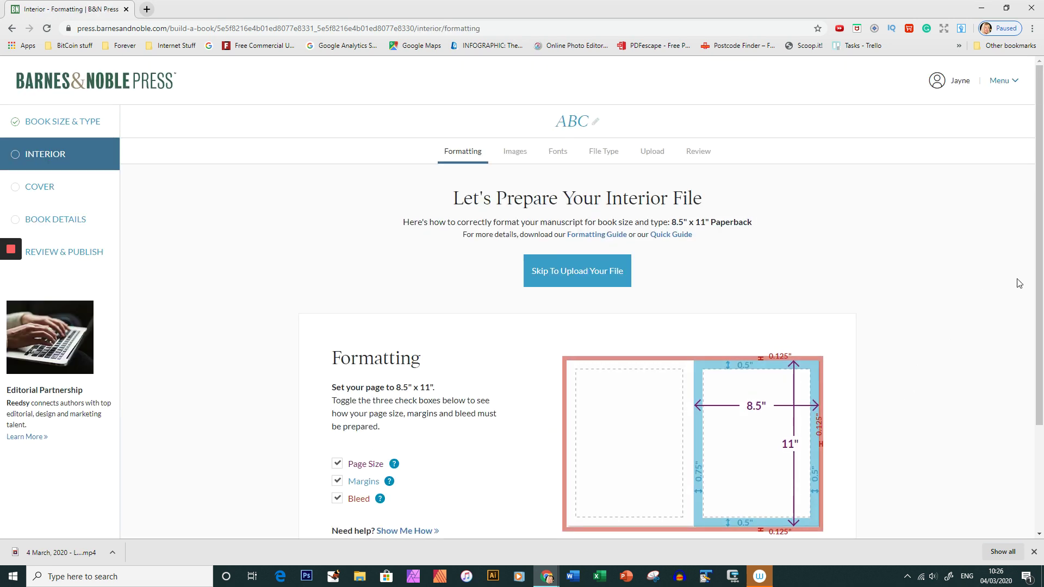
- Read through the interior Formatting guidance and continue to the Images step
{"action": "left_click_drag", "start_coordinate": [1039, 279], "coordinate": [1036, 341]}
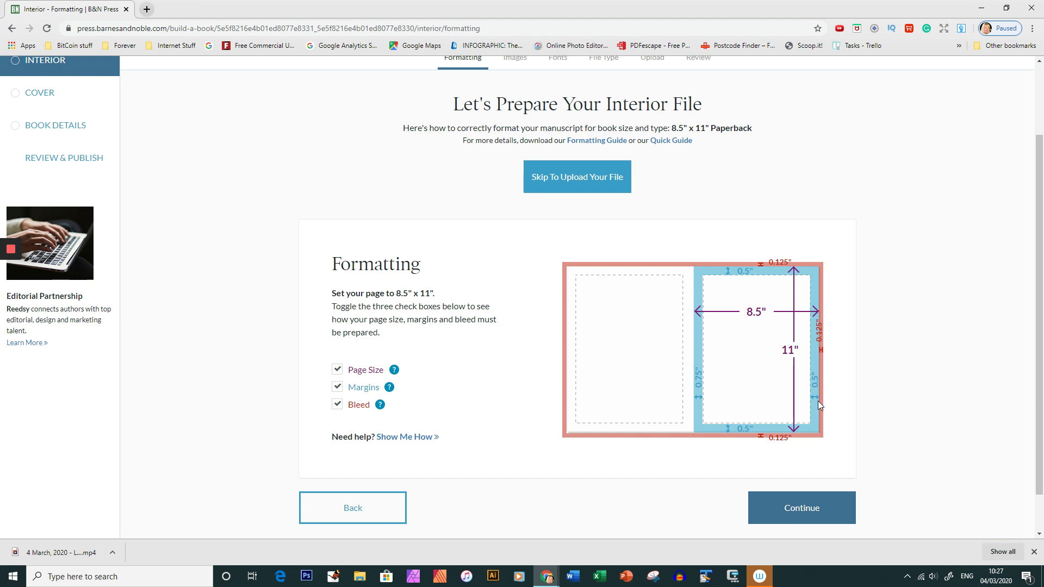
{"action": "left_click", "coordinate": [797, 510]}
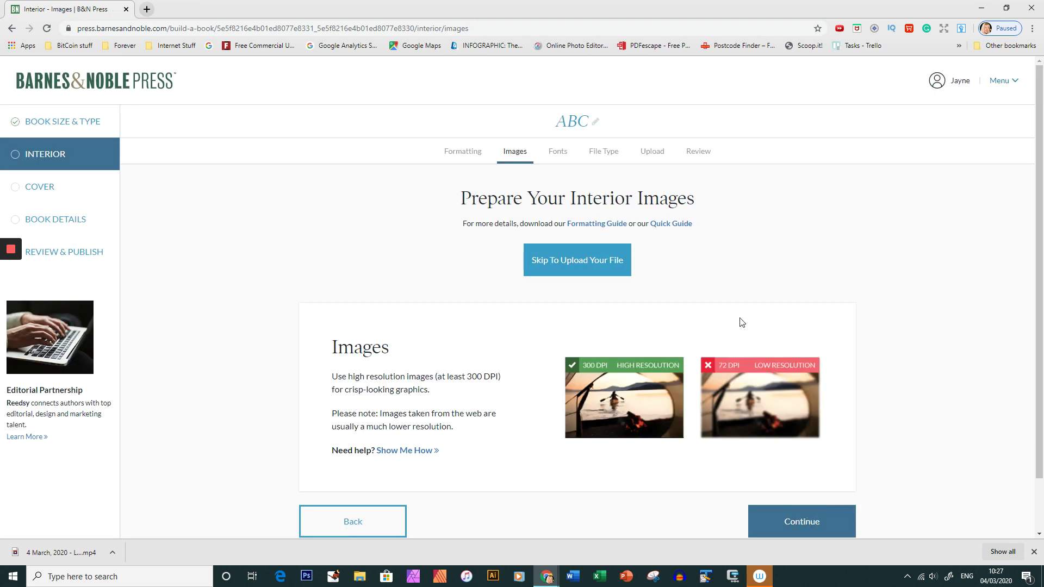
- Continue past the interior Images and Fonts guidance pages
{"action": "scroll", "coordinate": [1035, 274], "scroll_direction": "down", "scroll_amount": 2}
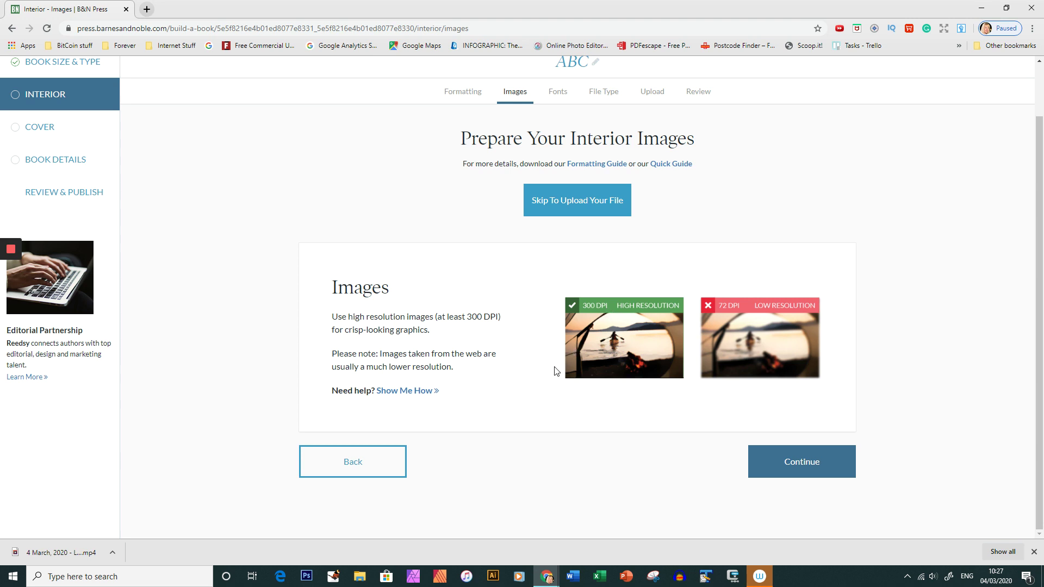
{"action": "left_click", "coordinate": [794, 463]}
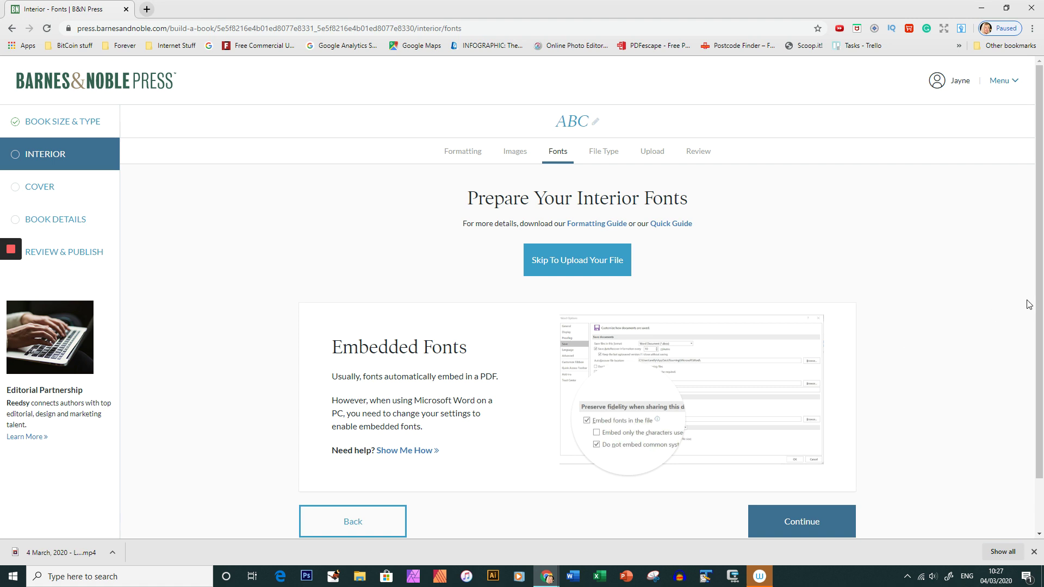
{"action": "left_click_drag", "start_coordinate": [1037, 303], "coordinate": [1039, 361]}
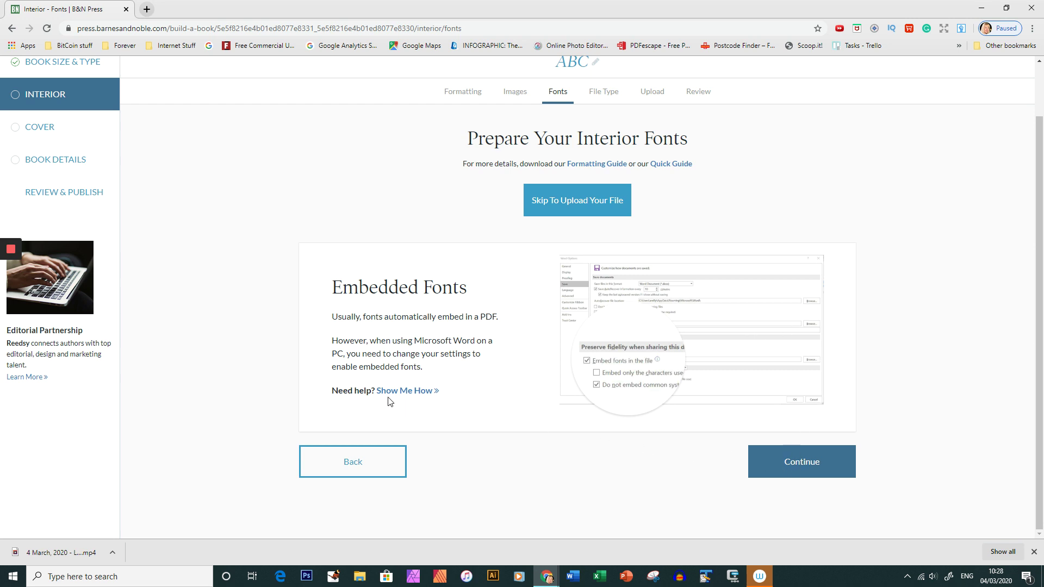
{"action": "left_click", "coordinate": [799, 461]}
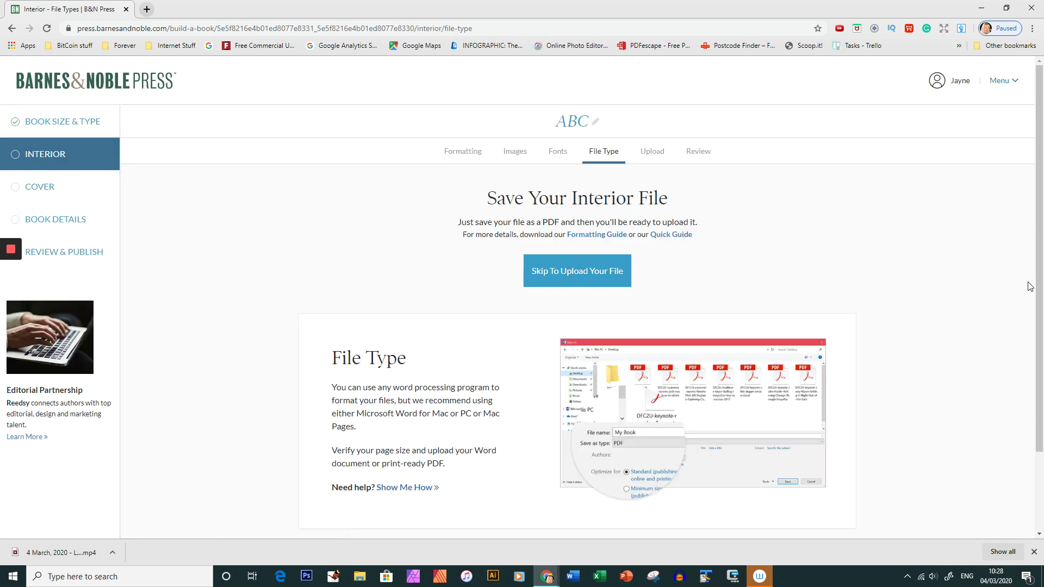
- Continue past the File Type guidance to the Upload Your Interior File step
{"action": "scroll", "coordinate": [1029, 286], "scroll_direction": "down", "scroll_amount": 2}
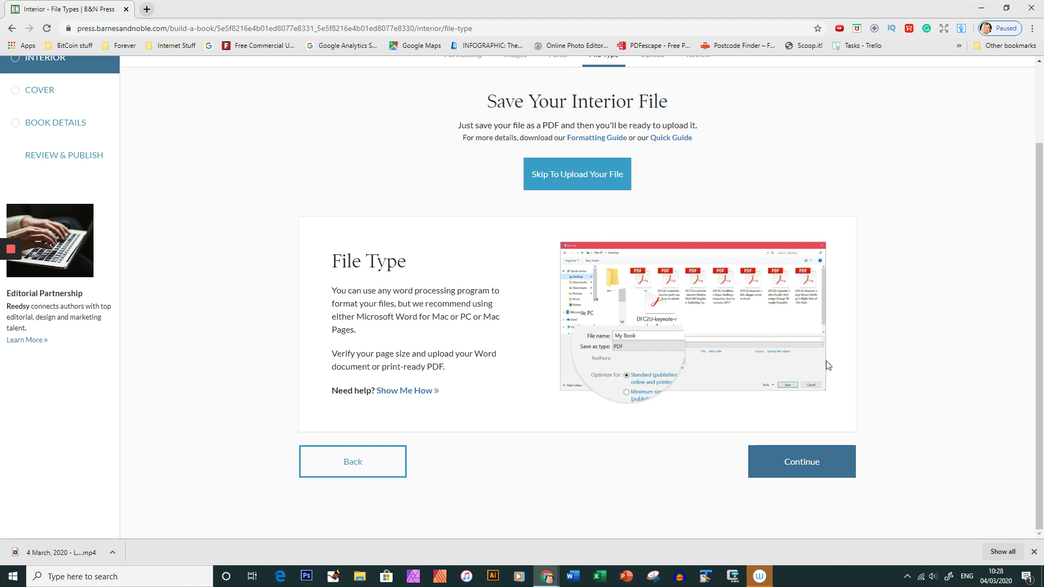
{"action": "left_click", "coordinate": [797, 466]}
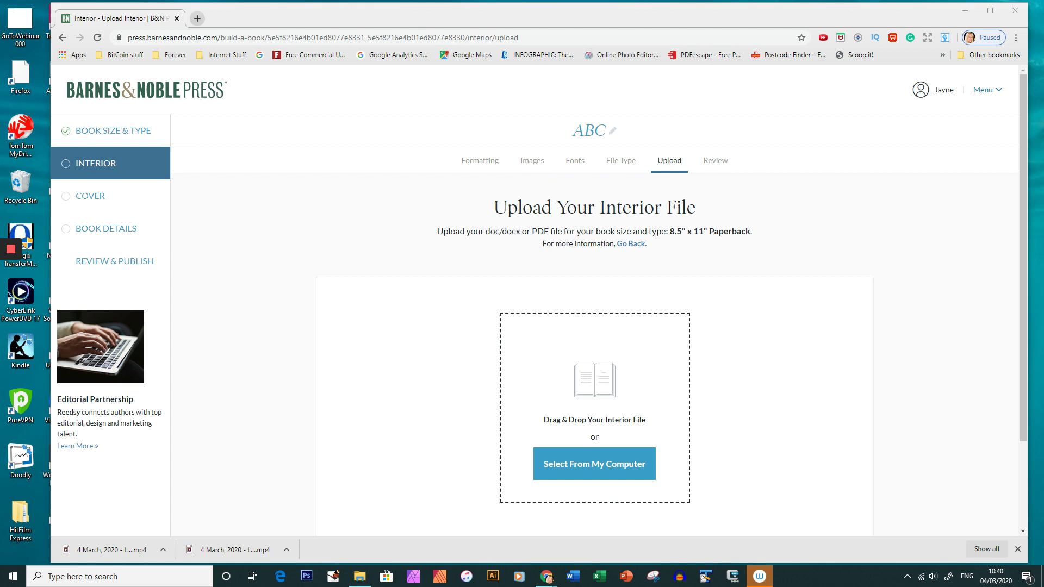
- Upload Kitty Cats_compressed.pdf as the interior and let it process into a 62-page proof
{"action": "left_click_drag", "start_coordinate": [1041, 348], "coordinate": [585, 390]}
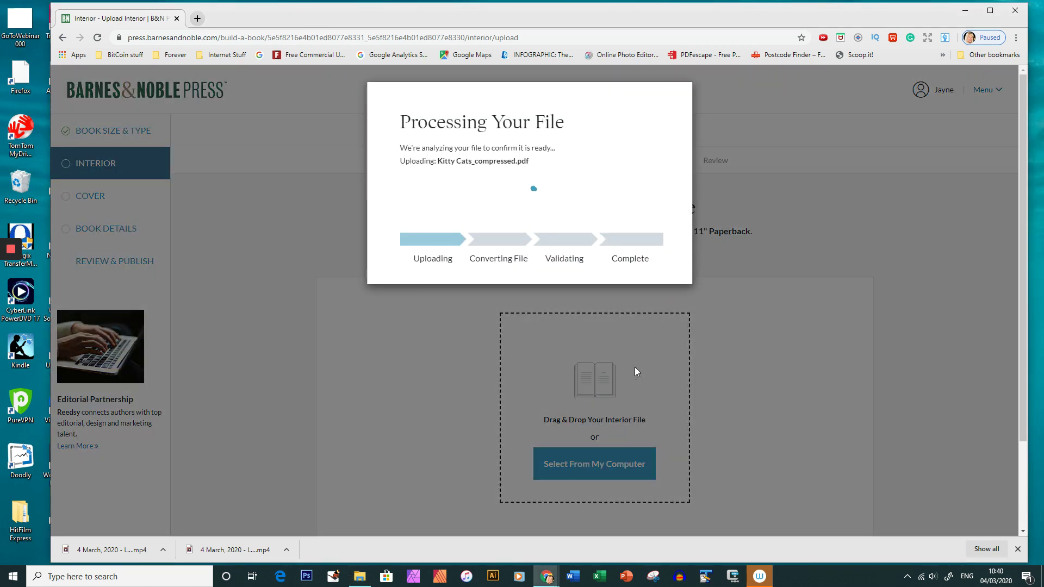
{"action": "mouse_move", "coordinate": [8, 280]}
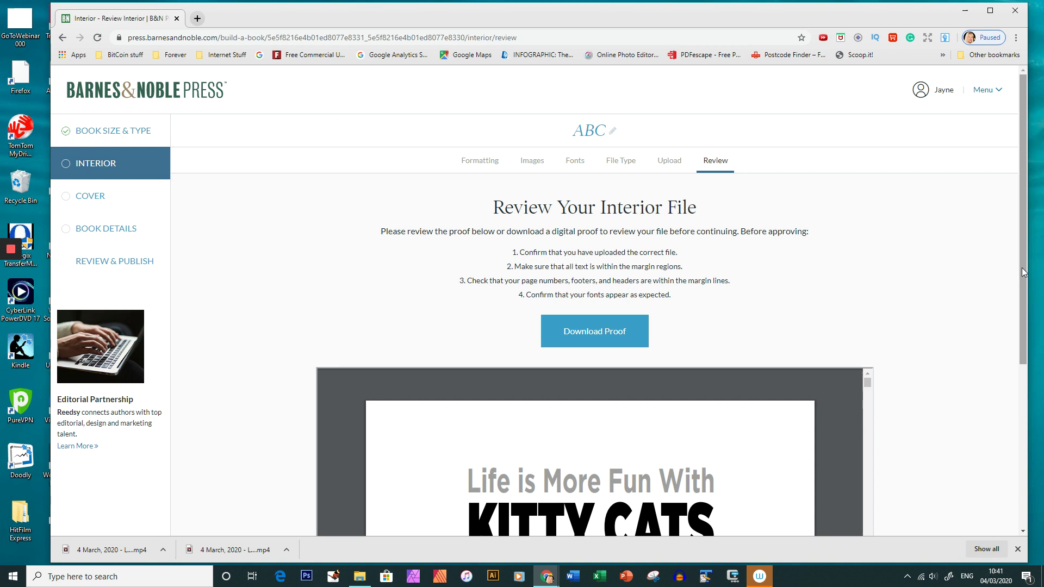
- Review the Kitty Cats proof zoomed out, approve the manuscript and save the interior
{"action": "scroll", "coordinate": [1022, 269], "scroll_direction": "down", "scroll_amount": 4}
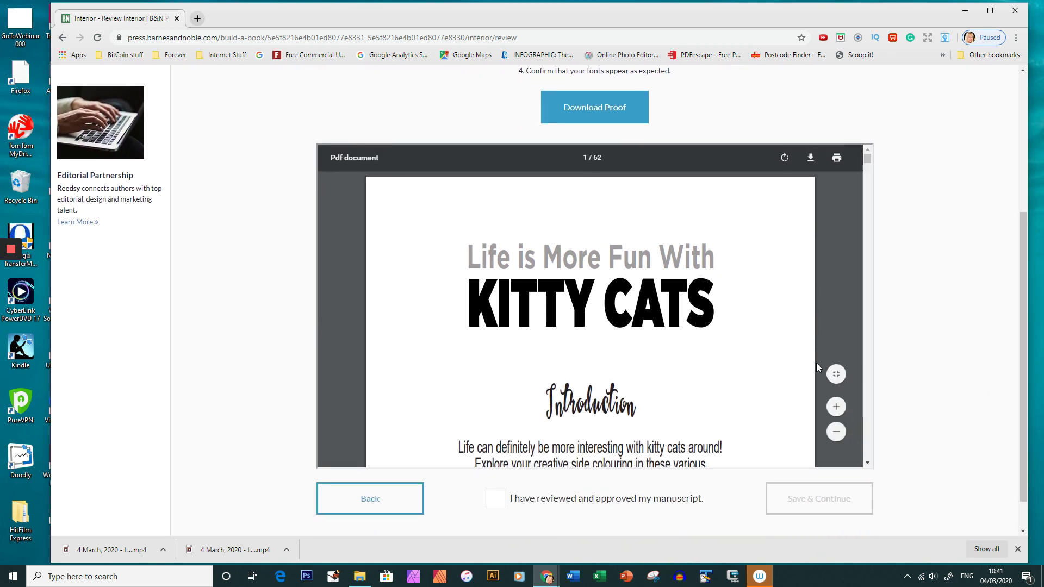
{"action": "left_click", "coordinate": [835, 434]}
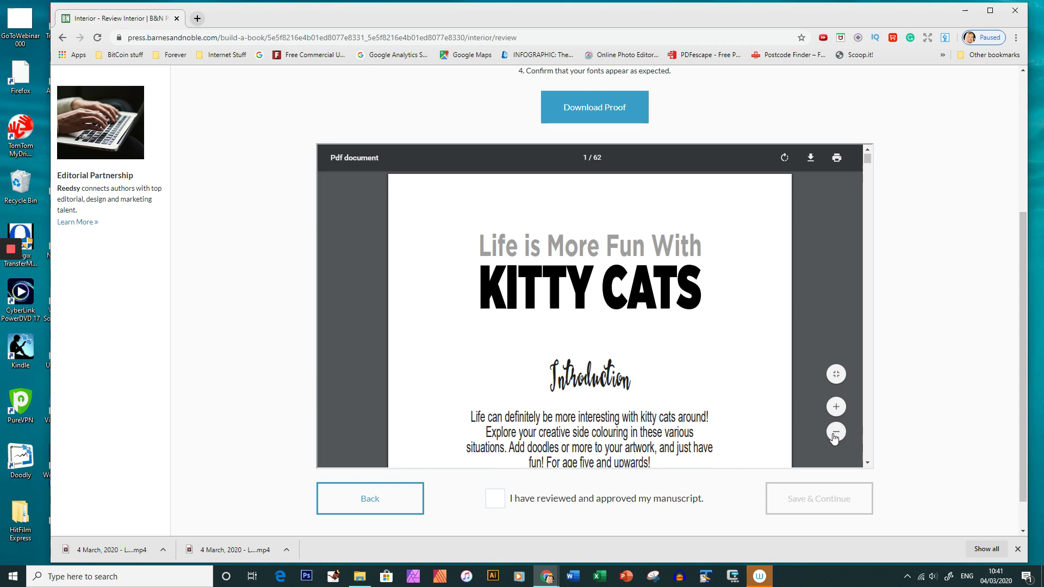
{"action": "left_click", "coordinate": [836, 433]}
{"action": "left_click", "coordinate": [836, 433]}
{"action": "left_click", "coordinate": [836, 433]}
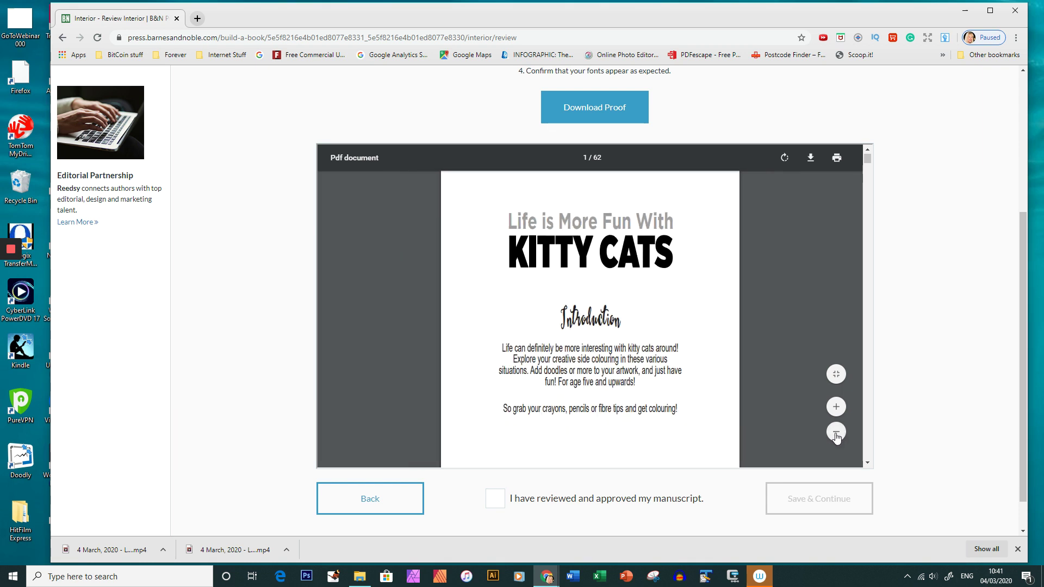
{"action": "left_click", "coordinate": [836, 433]}
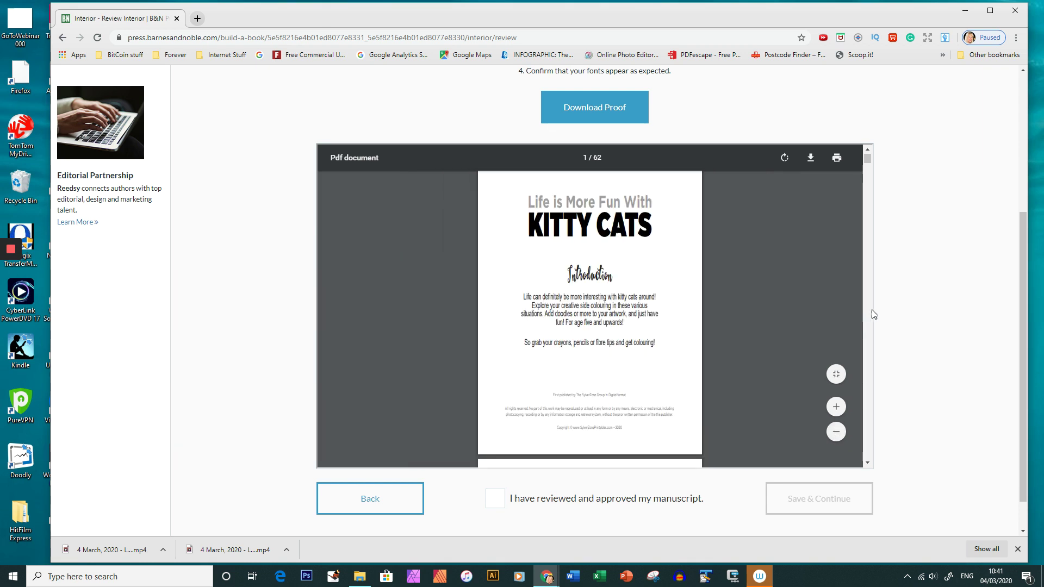
{"action": "scroll", "coordinate": [869, 320], "scroll_direction": "down", "scroll_amount": 15}
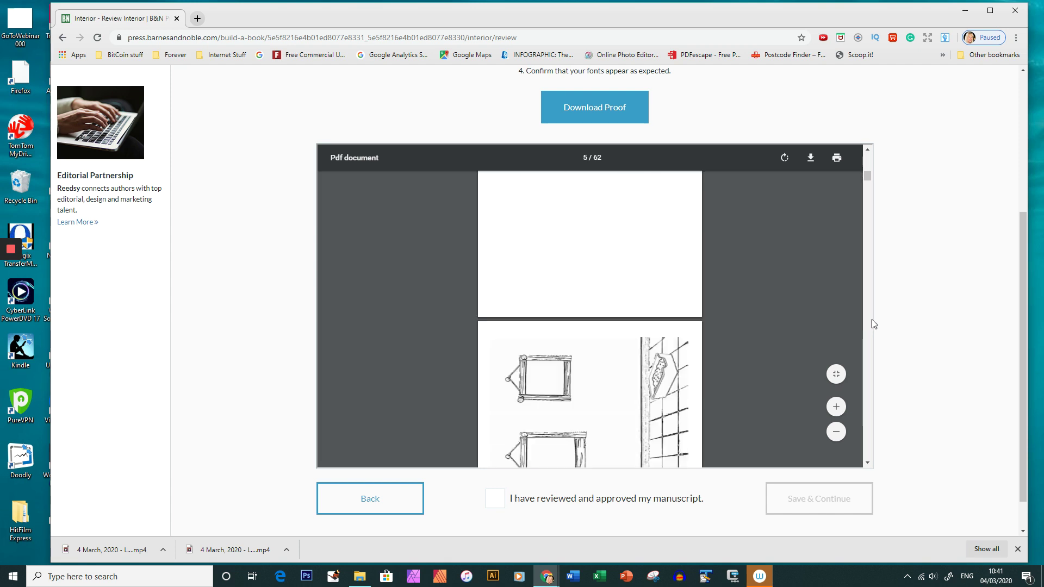
{"action": "scroll", "coordinate": [872, 329], "scroll_direction": "down", "scroll_amount": 8}
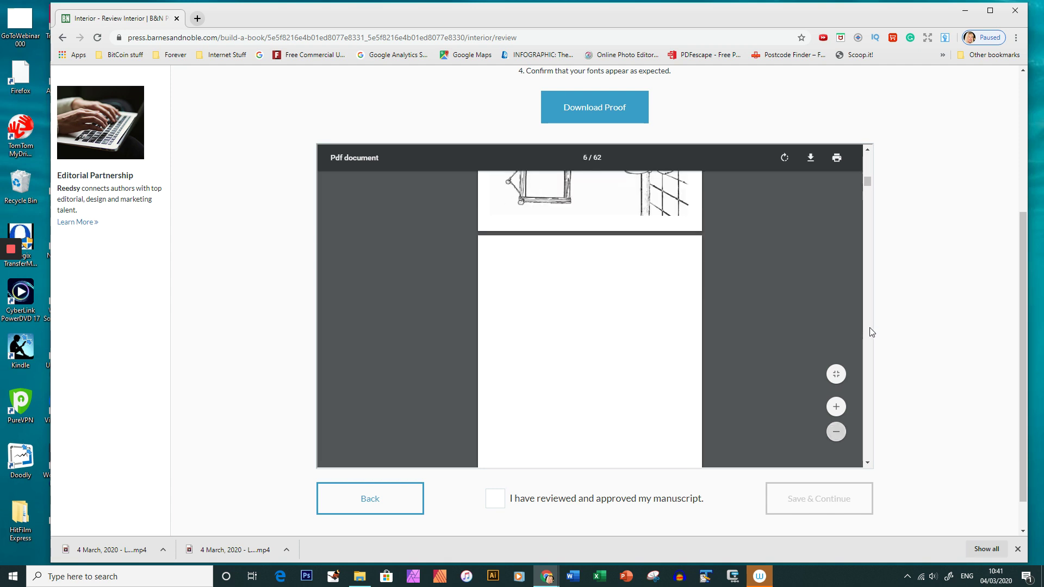
{"action": "scroll", "coordinate": [869, 349], "scroll_direction": "down", "scroll_amount": 4}
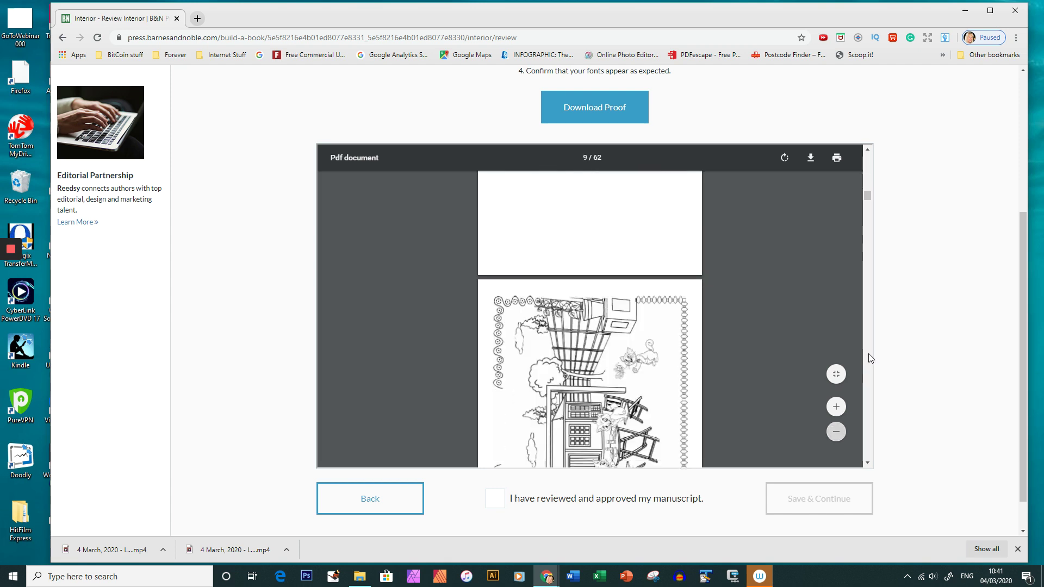
{"action": "scroll", "coordinate": [870, 359], "scroll_direction": "down", "scroll_amount": 3}
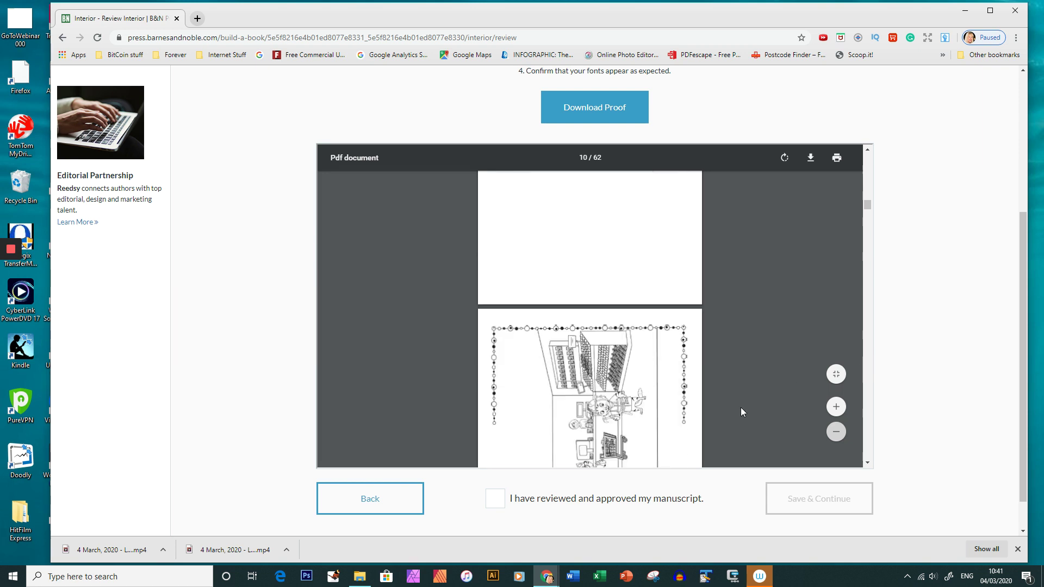
{"action": "left_click", "coordinate": [493, 500]}
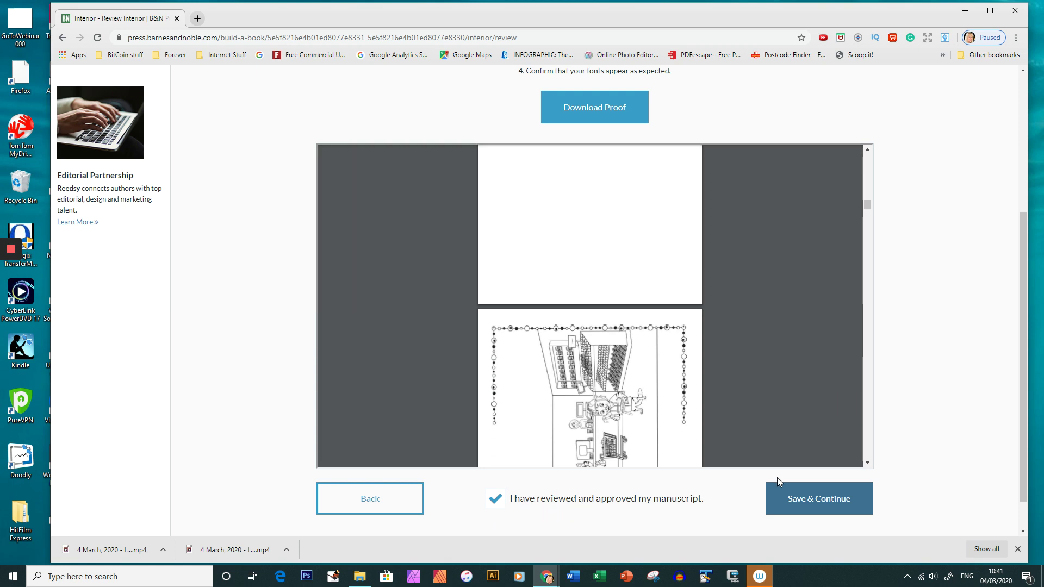
{"action": "left_click", "coordinate": [816, 497]}
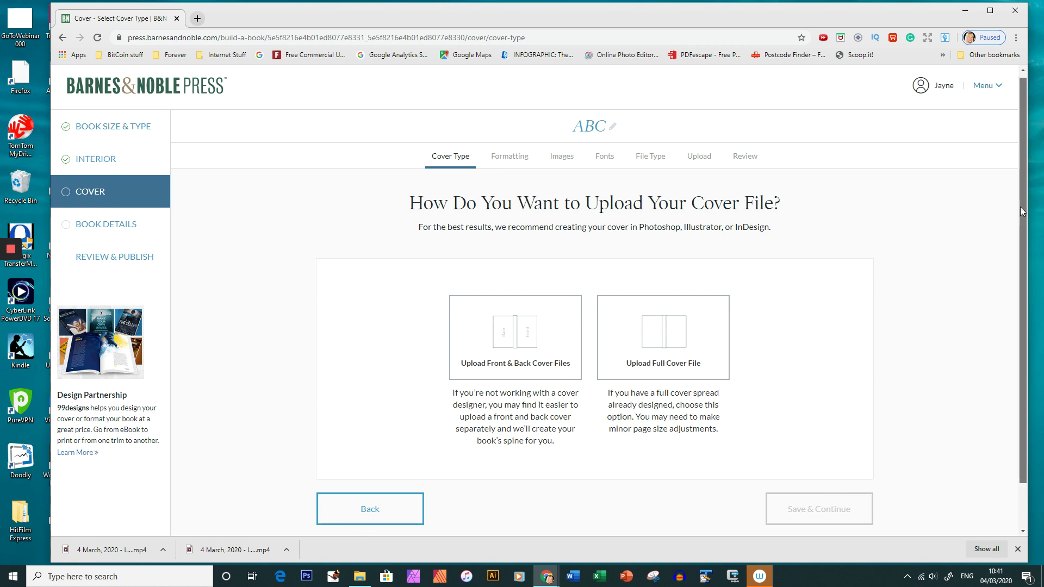
- Choose Upload Full Cover File as the cover type and save the choice
{"action": "left_click_drag", "start_coordinate": [1020, 207], "coordinate": [1001, 237]}
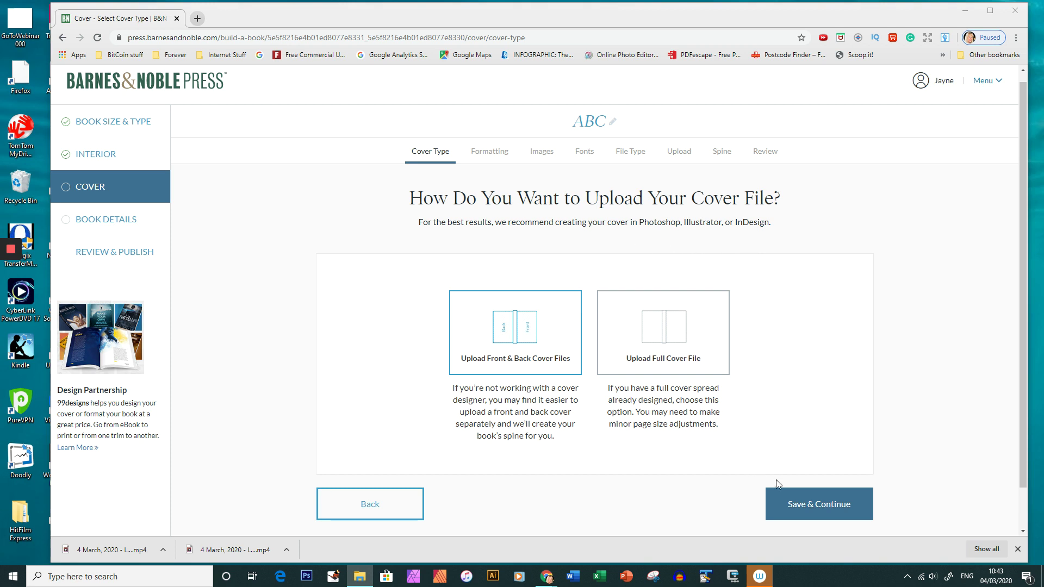
{"action": "left_click", "coordinate": [662, 342]}
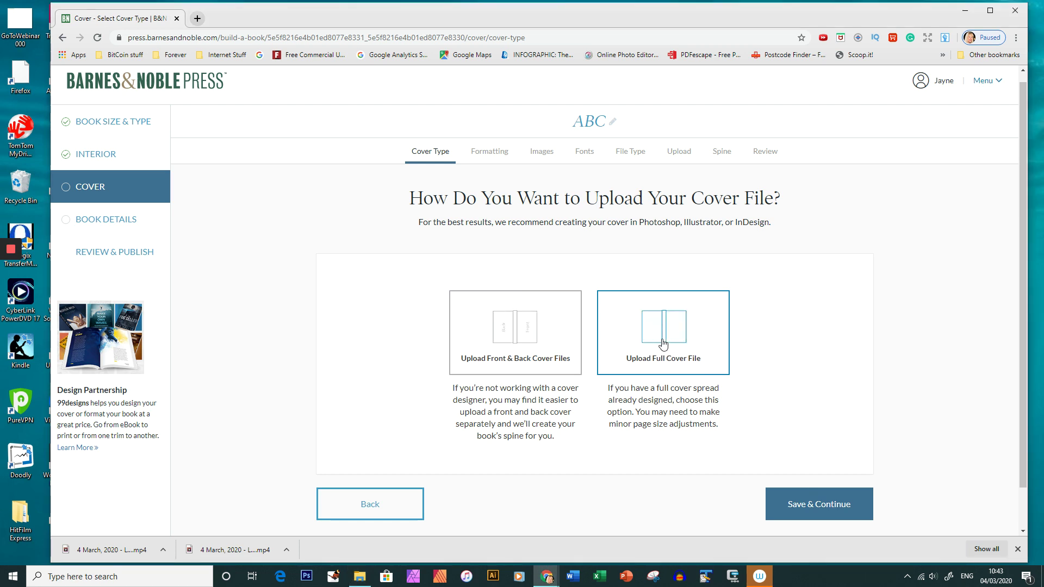
{"action": "left_click", "coordinate": [808, 505]}
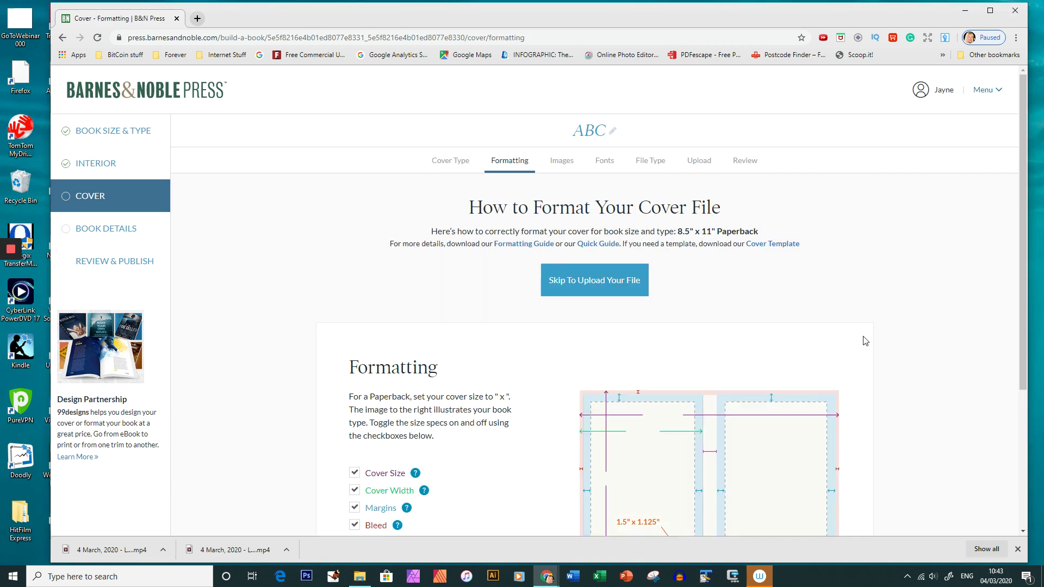
- Skip through the cover Formatting, Images, Fonts and File Type guidance to Upload Your Cover File
{"action": "left_click_drag", "start_coordinate": [1024, 253], "coordinate": [1025, 335]}
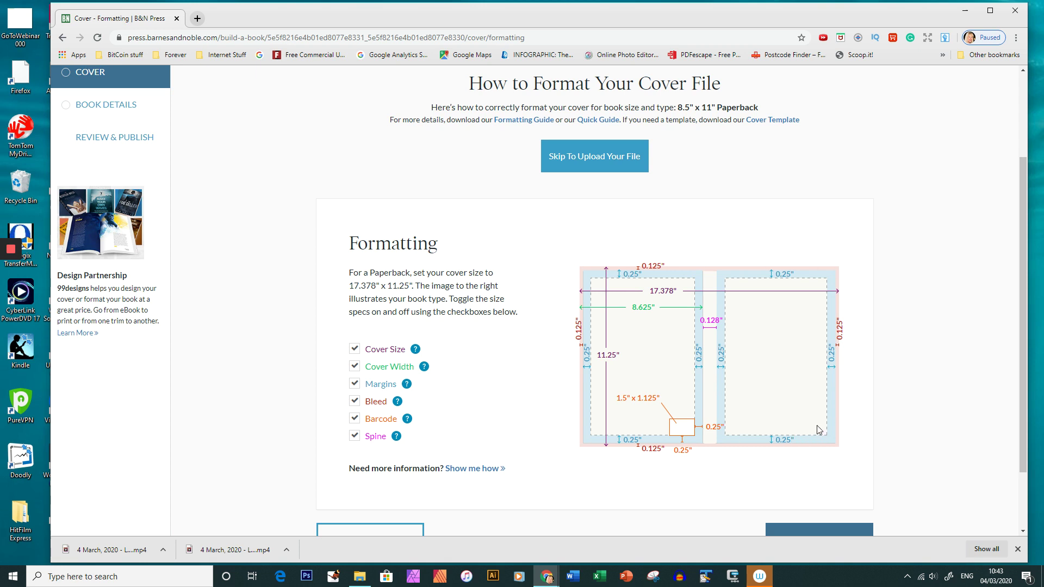
{"action": "scroll", "coordinate": [902, 455], "scroll_direction": "down", "scroll_amount": 1}
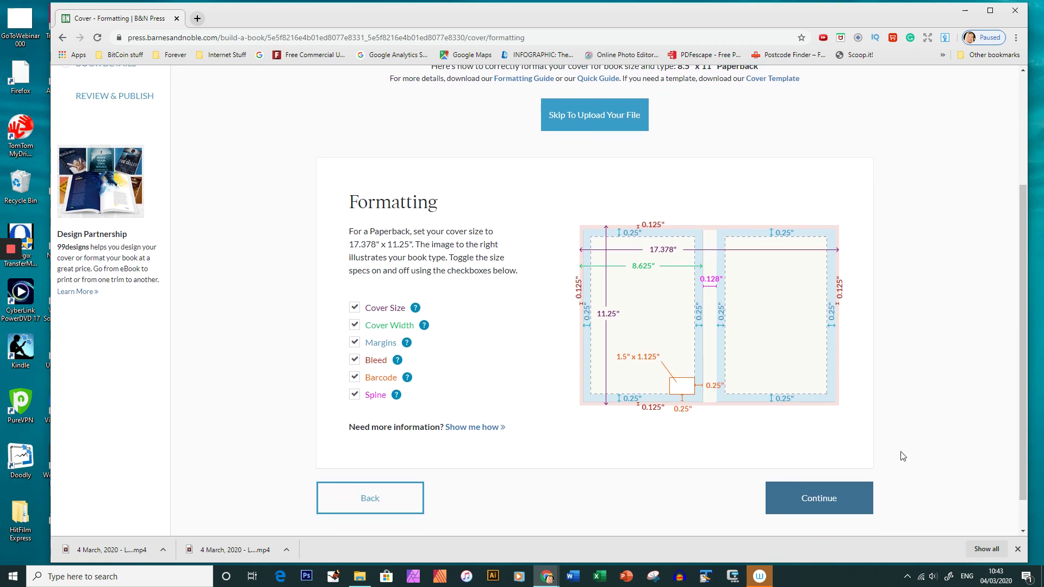
{"action": "left_click", "coordinate": [817, 497]}
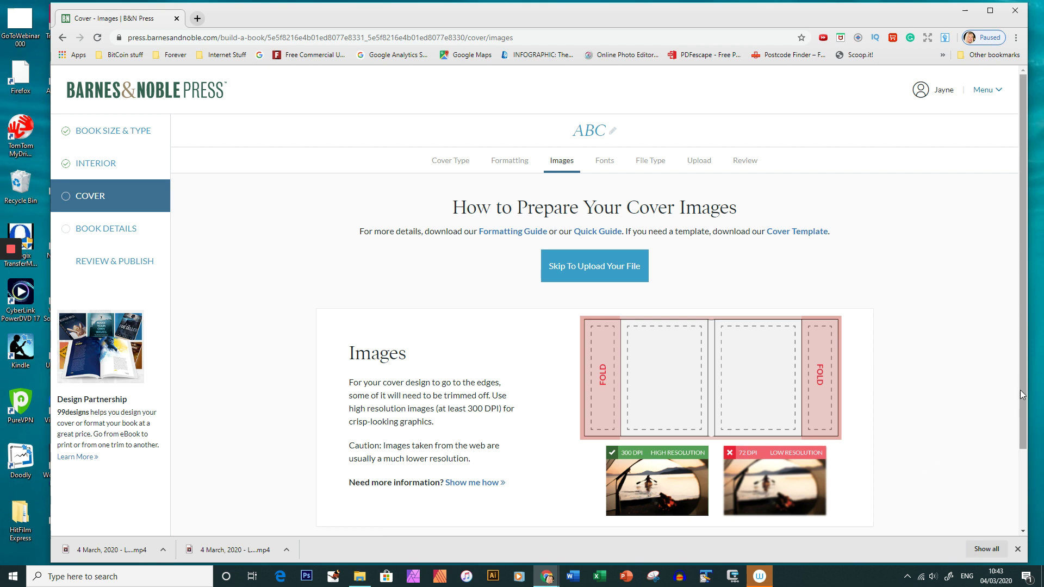
{"action": "scroll", "coordinate": [1023, 410], "scroll_direction": "down", "scroll_amount": 1}
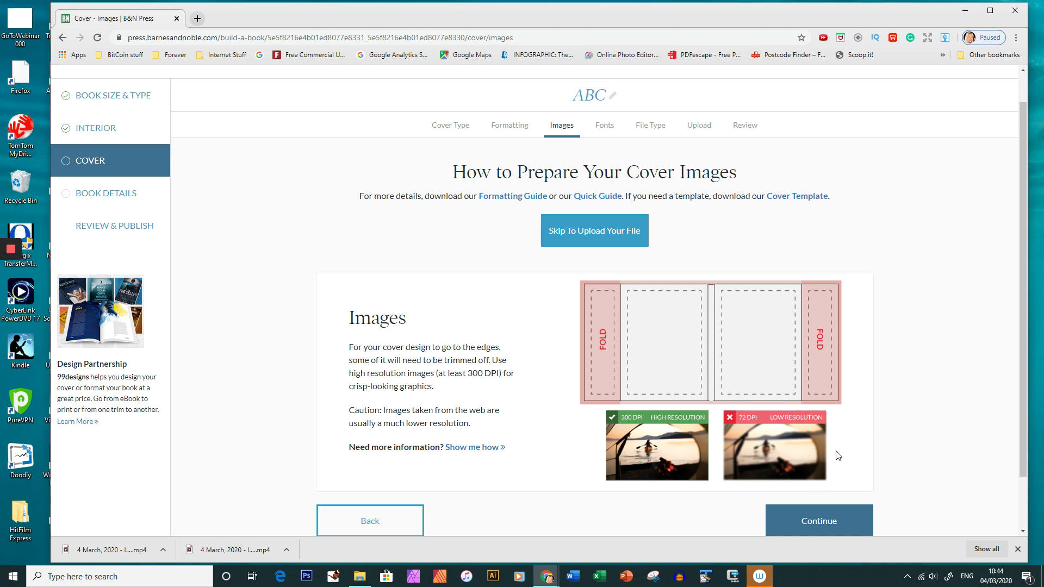
{"action": "left_click", "coordinate": [819, 523]}
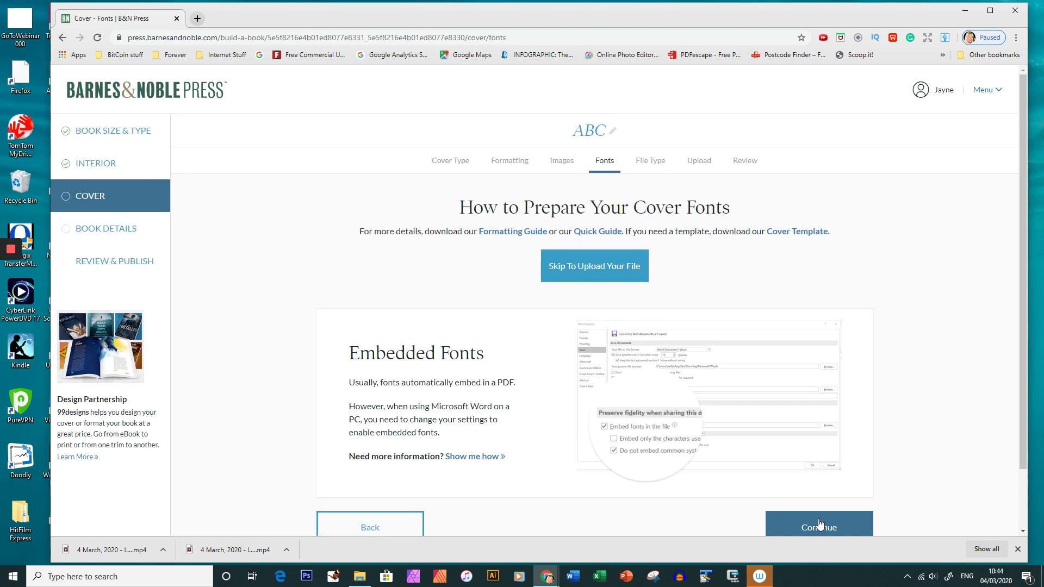
{"action": "left_click", "coordinate": [817, 527]}
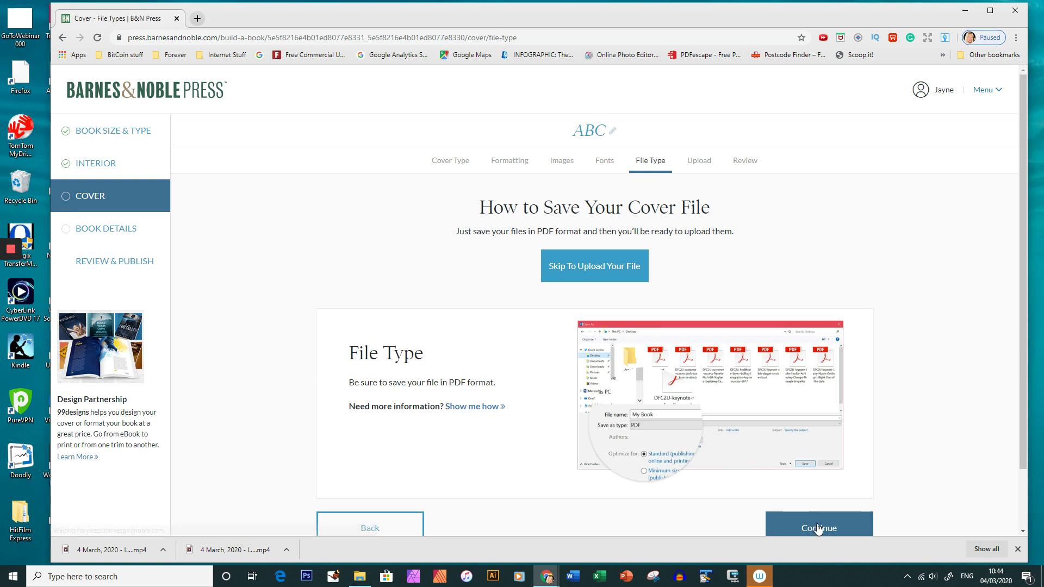
{"action": "left_click", "coordinate": [817, 527]}
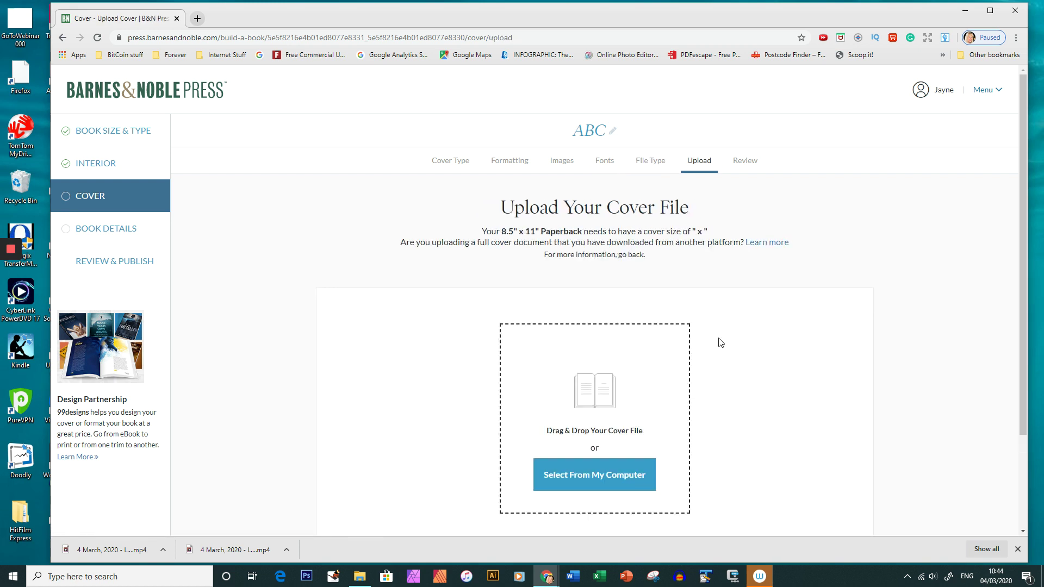
- Upload Kitty Cat Cover.pdf as the full cover file
{"action": "left_click_drag", "start_coordinate": [1043, 326], "coordinate": [593, 419]}
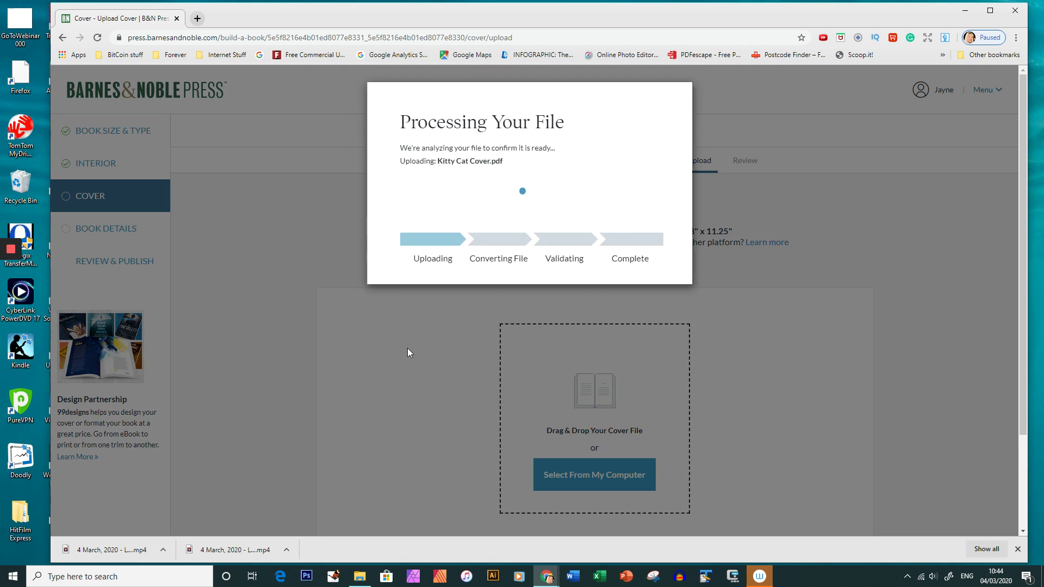
{"action": "mouse_move", "coordinate": [10, 308]}
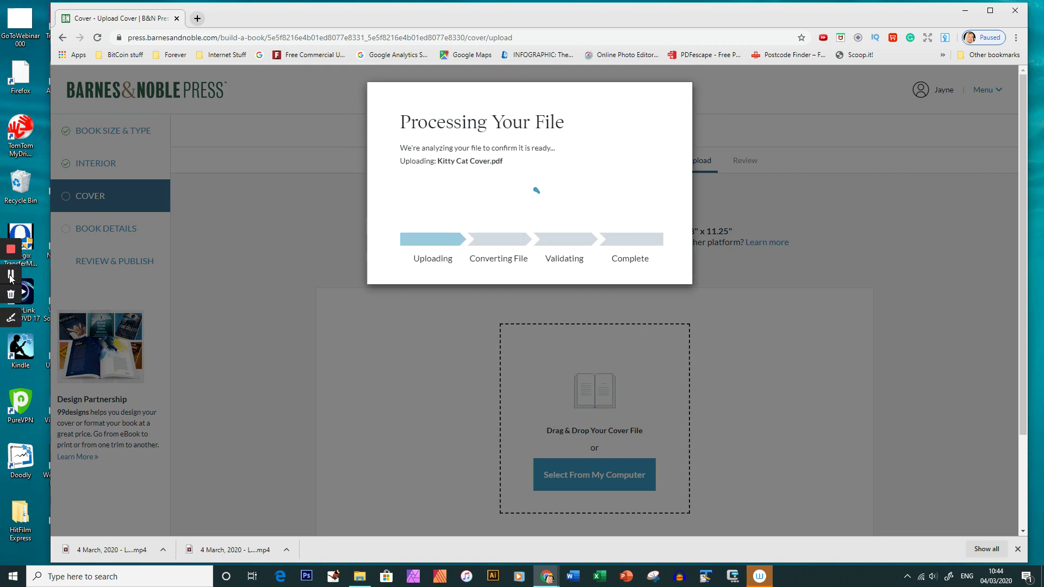
{"action": "left_click", "coordinate": [10, 278]}
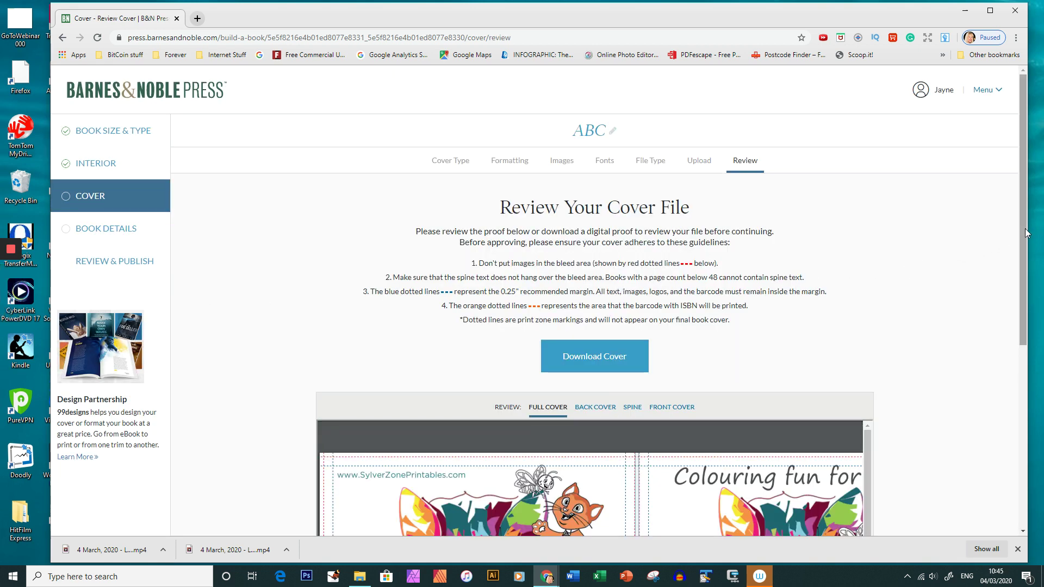
- Inspect the zoomed-out cover proof, mark it reviewed and approved, and save
{"action": "left_click_drag", "start_coordinate": [1023, 233], "coordinate": [1001, 367]}
{"action": "scroll", "coordinate": [1001, 367], "scroll_direction": "down", "scroll_amount": 2}
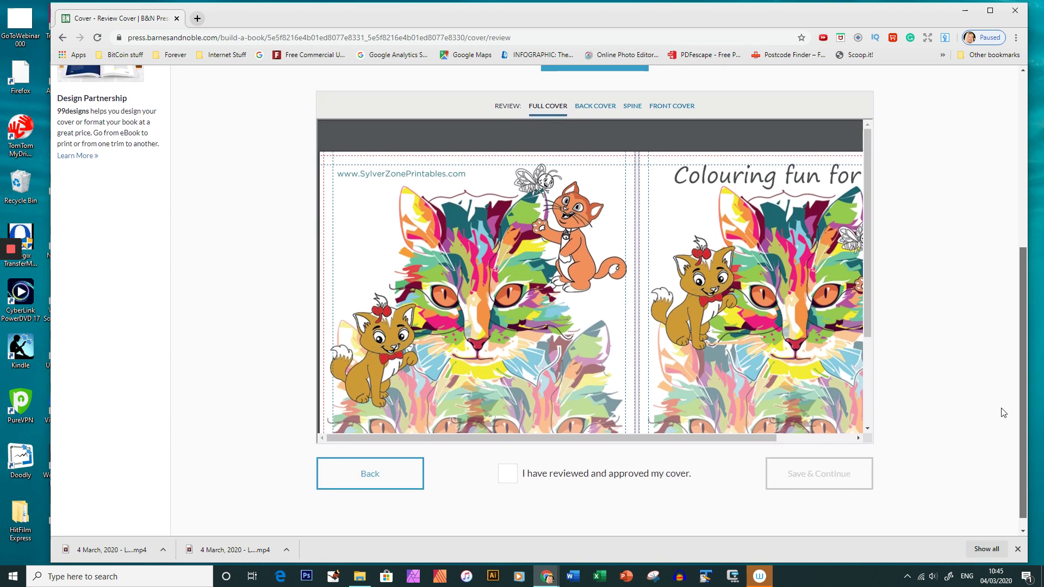
{"action": "left_click", "coordinate": [836, 395]}
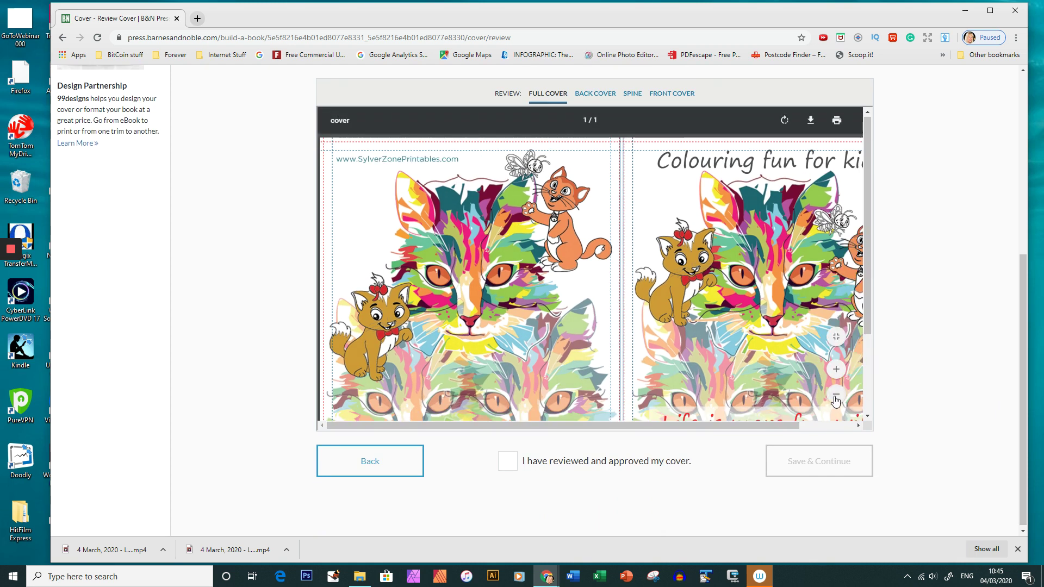
{"action": "left_click", "coordinate": [836, 395]}
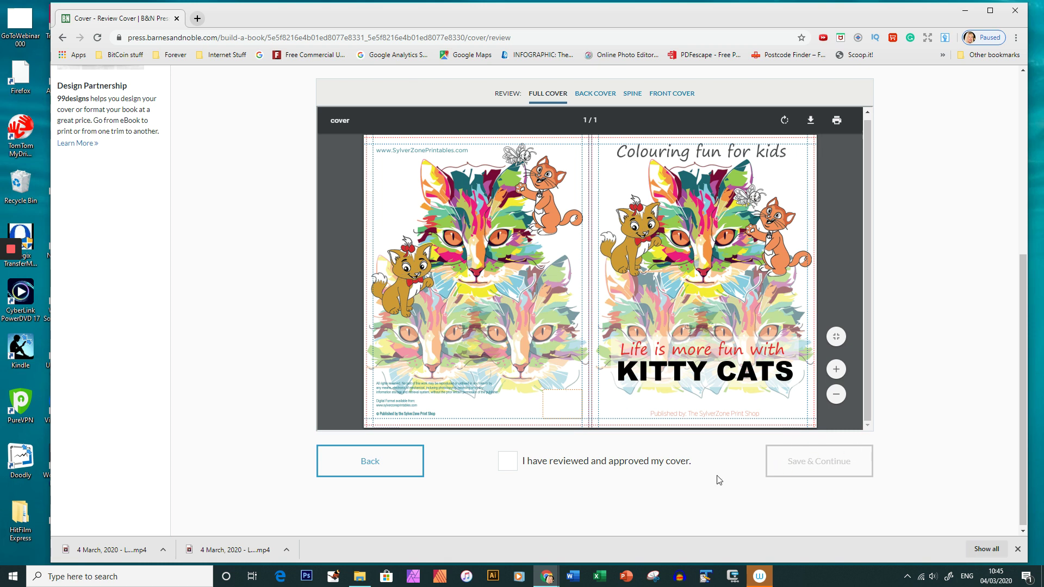
{"action": "left_click", "coordinate": [514, 462]}
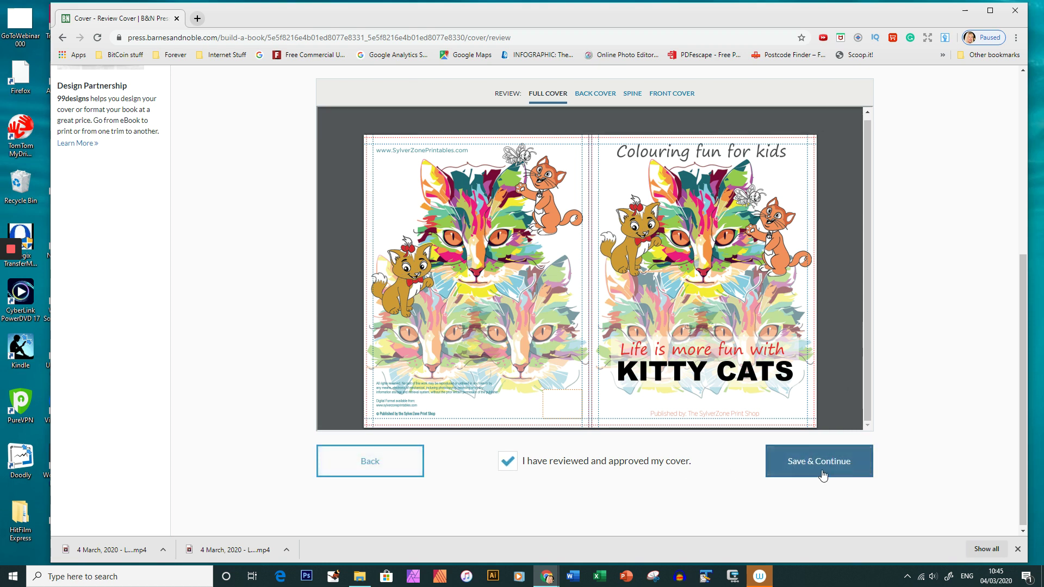
{"action": "left_click", "coordinate": [823, 463]}
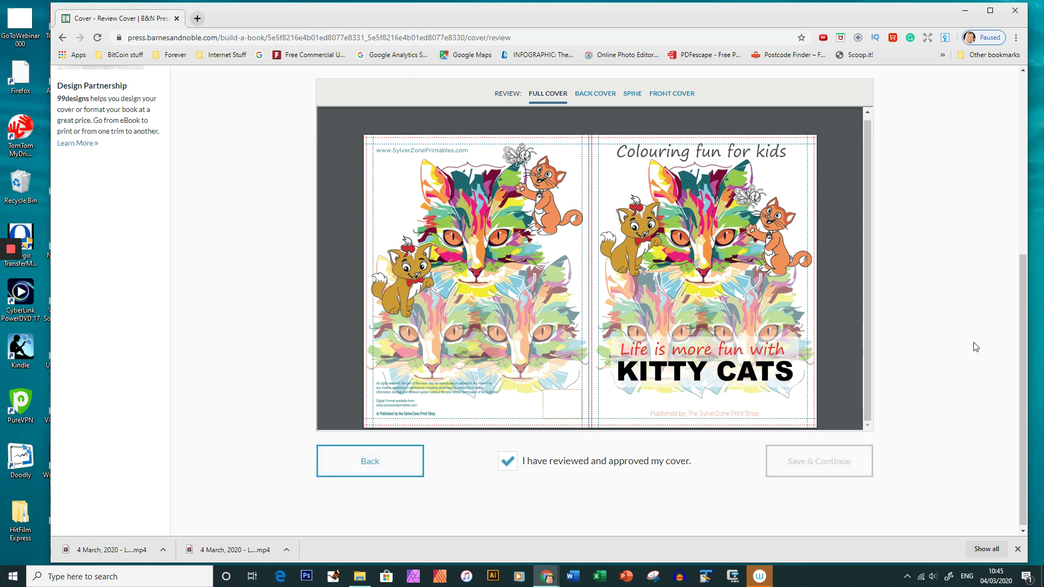
- Paste the subtitle 'a colouring book for kids and older' and set the publication date to 03/04/2020
{"action": "left_click_drag", "start_coordinate": [1024, 294], "coordinate": [1010, 362]}
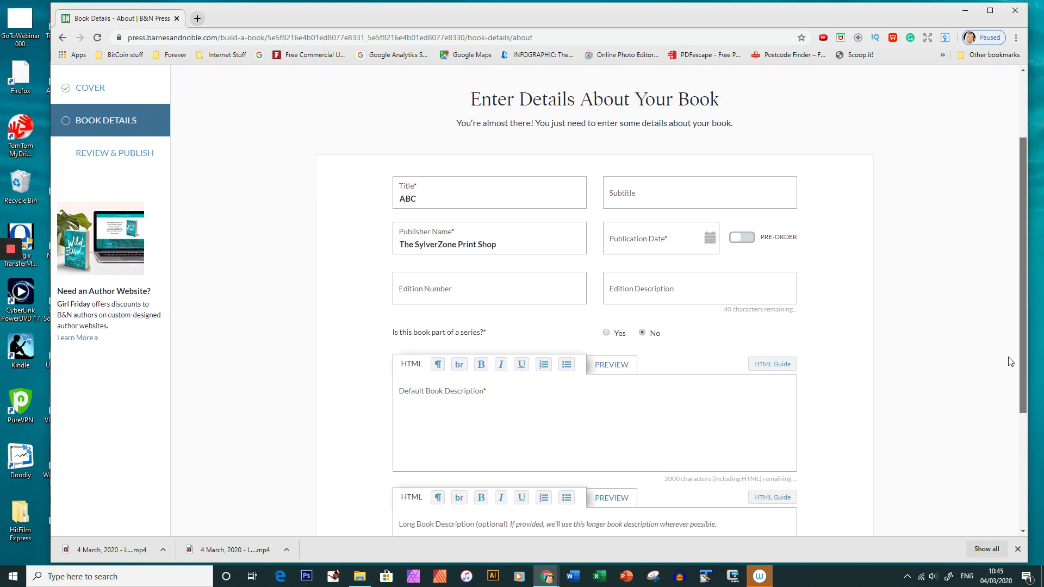
{"action": "mouse_move", "coordinate": [22, 276]}
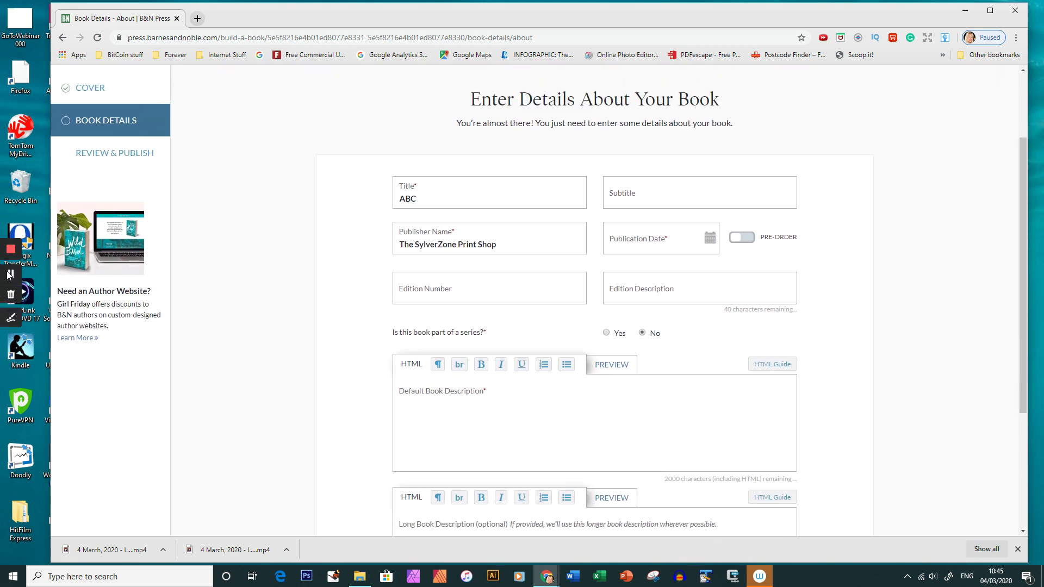
{"action": "key", "text": "Tab"}
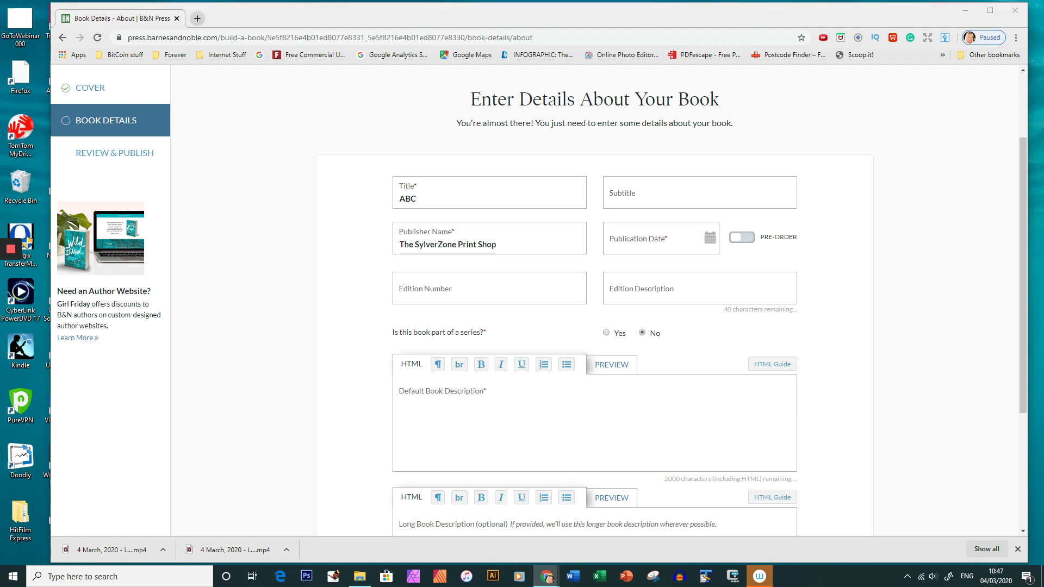
{"action": "left_click", "coordinate": [633, 192]}
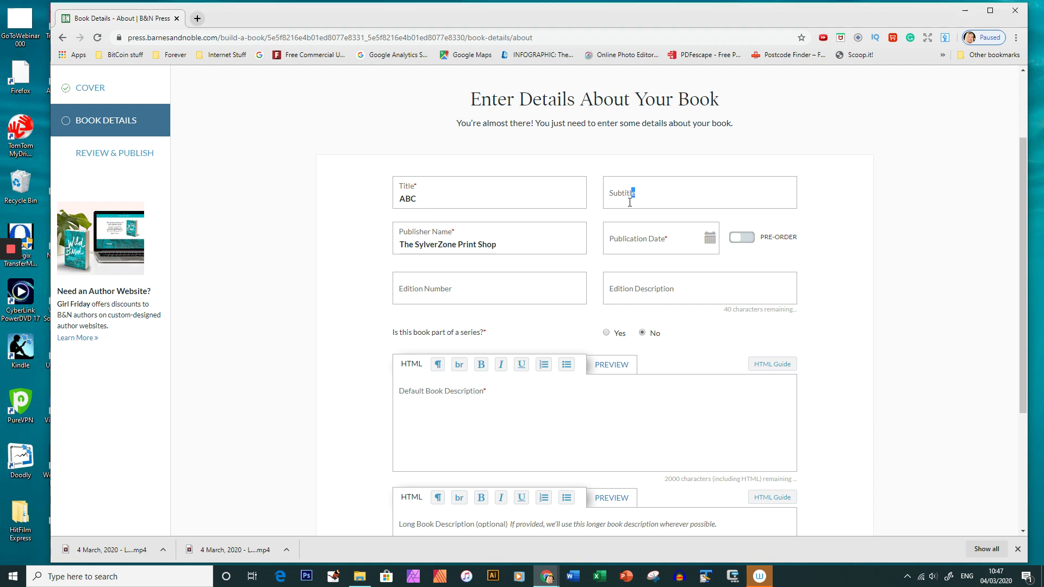
{"action": "type", "text": "a colouring book for kids and older"}
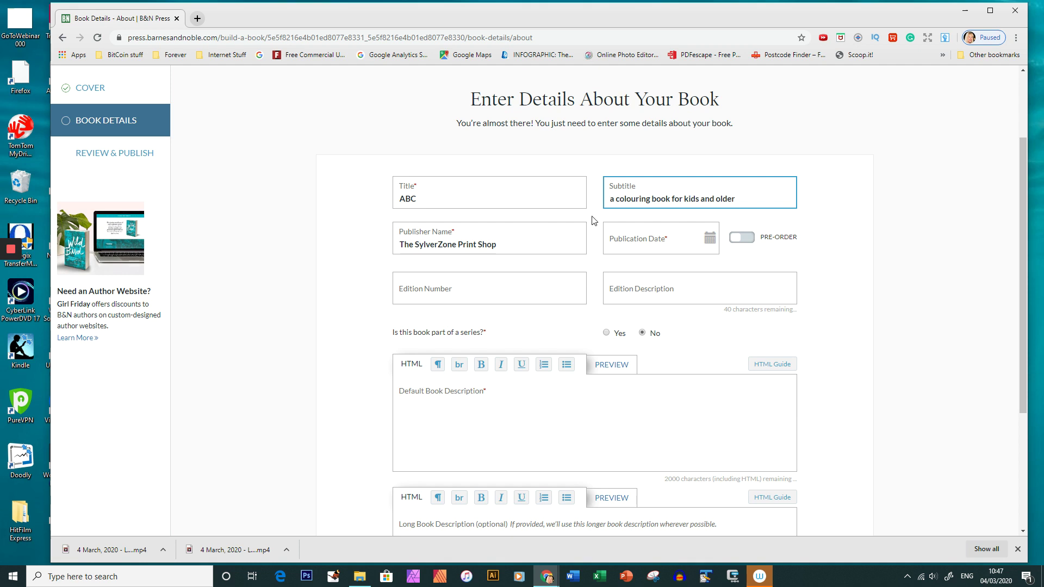
{"action": "double_click", "coordinate": [710, 241]}
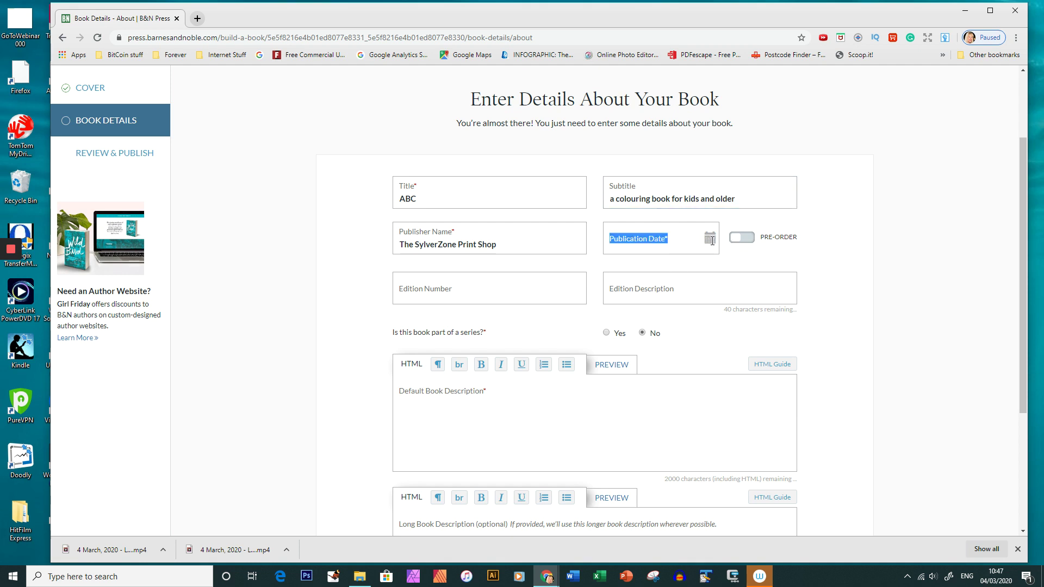
{"action": "left_click", "coordinate": [646, 245]}
{"action": "left_click", "coordinate": [684, 329]}
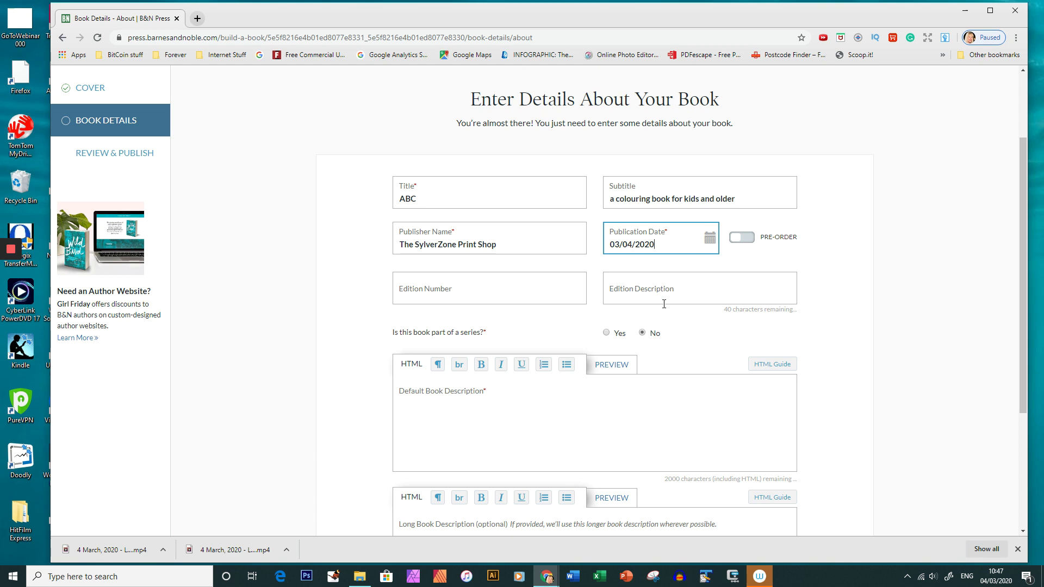
- Paste the default book description and save the book details
{"action": "left_click", "coordinate": [555, 387]}
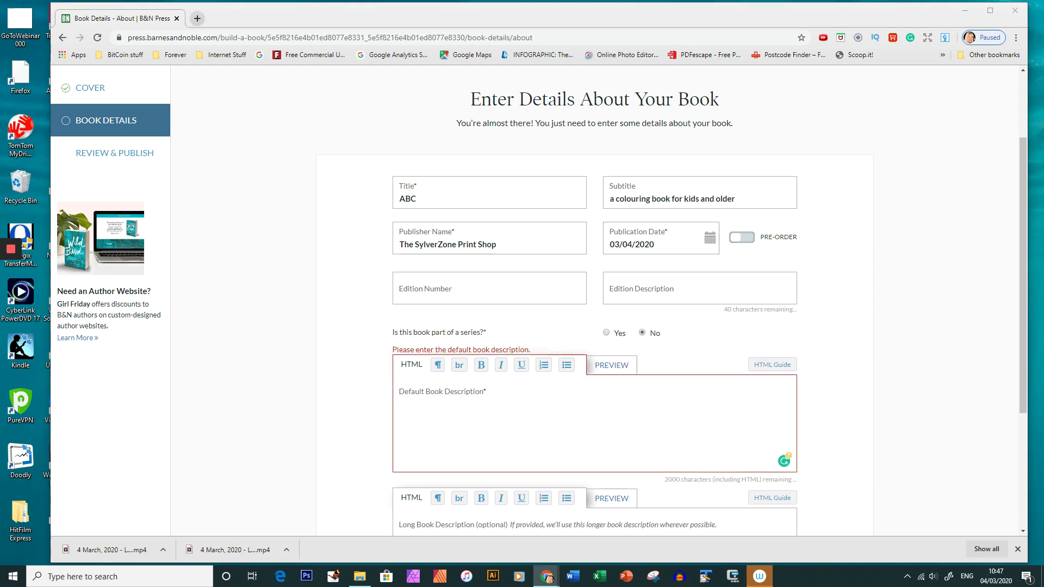
{"action": "left_click", "coordinate": [494, 397]}
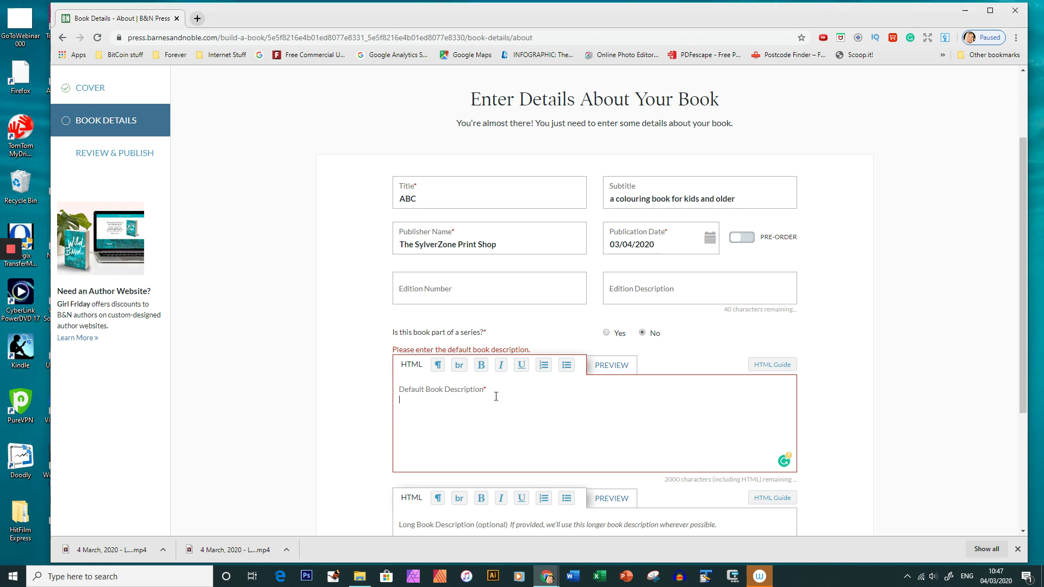
{"action": "type", "text": "This colouring book has 30 colouring pages containing a variety of cats and backgrounds. Ideal for young children and colouring pencils, pastels, fibre tips or whatever their preferred medium is."}
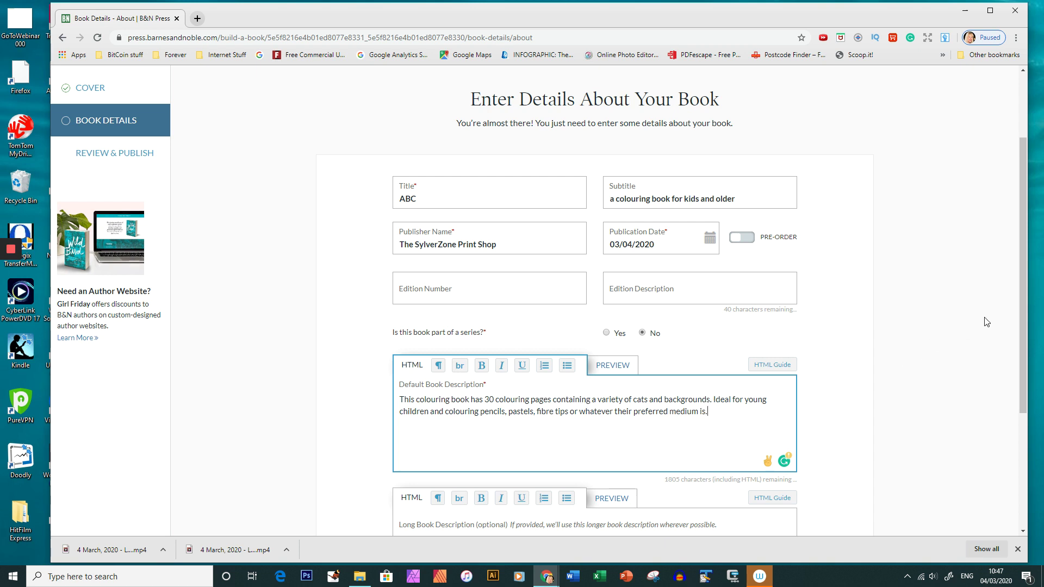
{"action": "left_click_drag", "start_coordinate": [1022, 308], "coordinate": [1022, 360]}
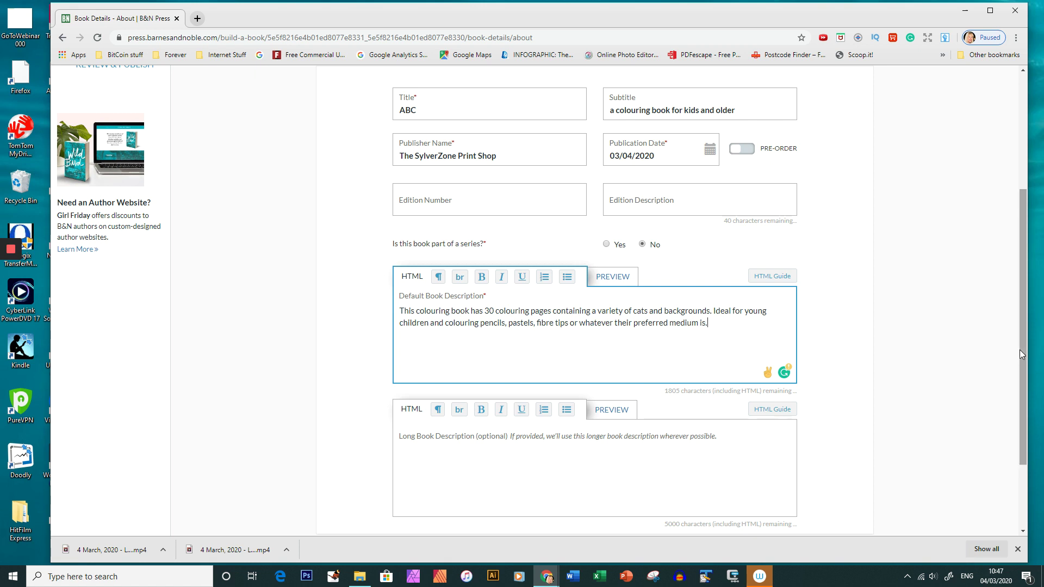
{"action": "left_click_drag", "start_coordinate": [1024, 357], "coordinate": [1025, 418]}
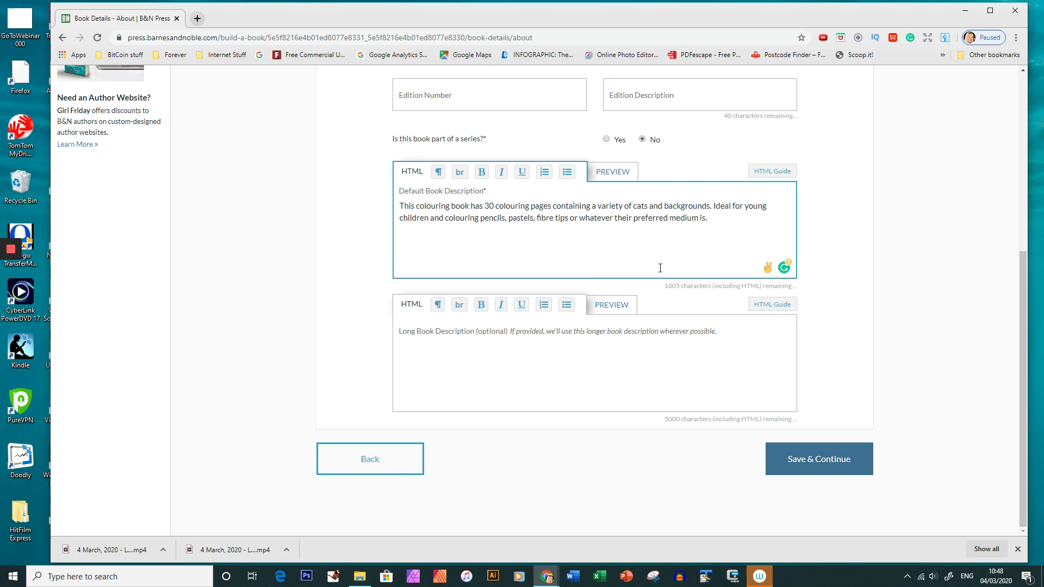
{"action": "left_click", "coordinate": [820, 457]}
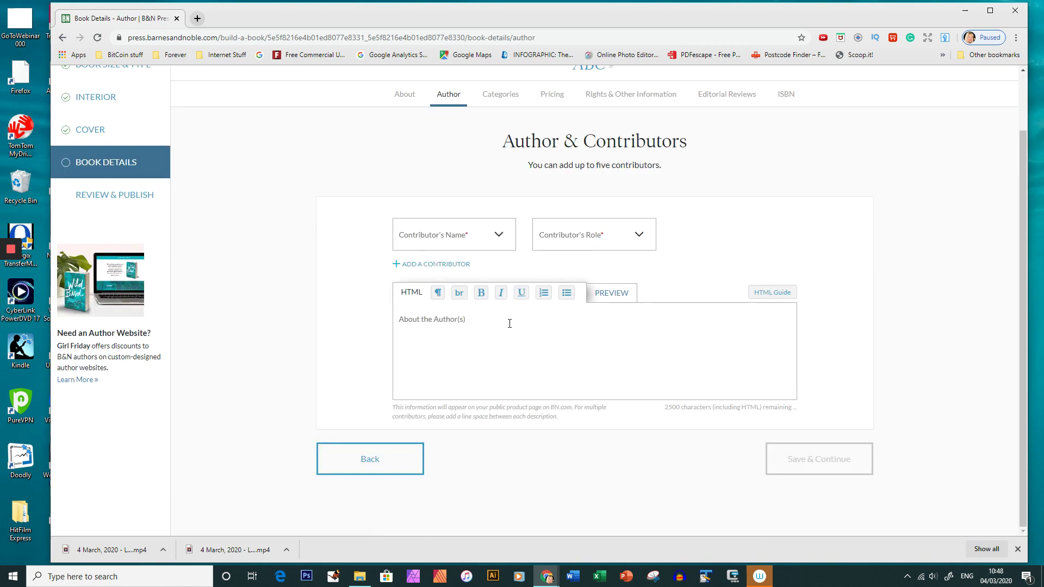
- Add Print Shop, Sylverzone as a contributor with the Author role
{"action": "left_click", "coordinate": [501, 238]}
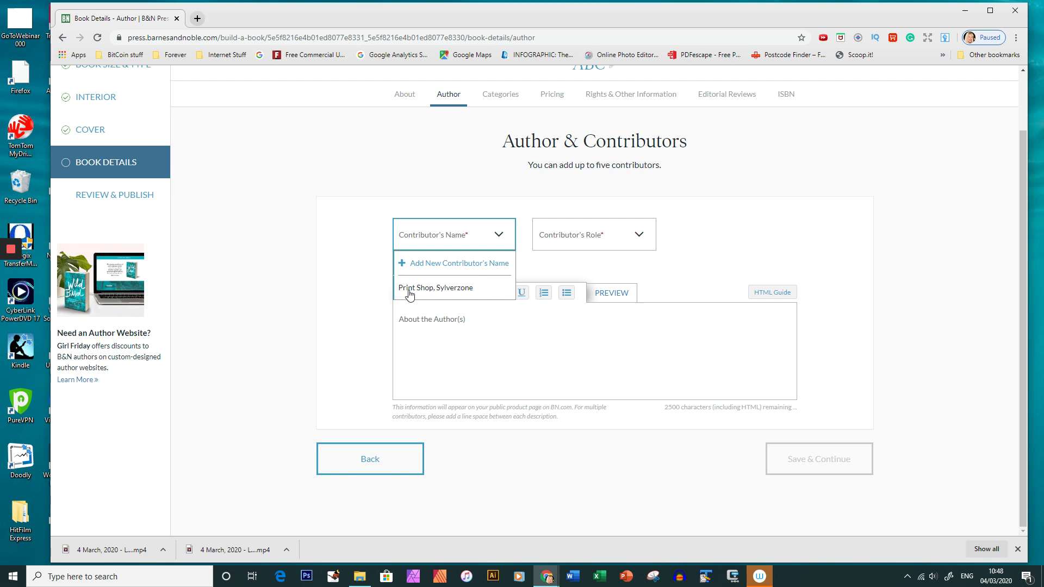
{"action": "left_click", "coordinate": [450, 292]}
{"action": "left_click", "coordinate": [639, 240]}
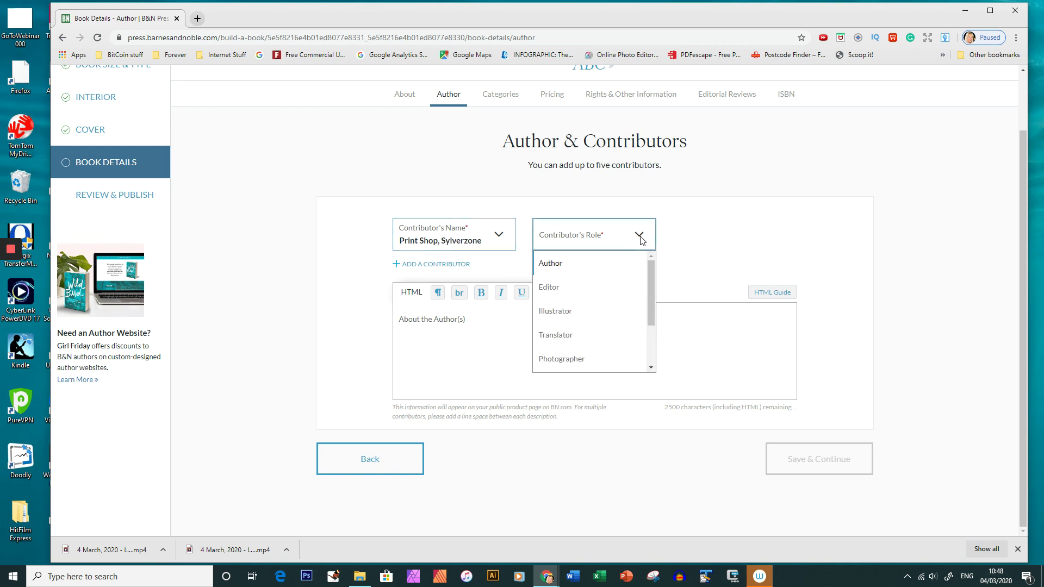
{"action": "left_click", "coordinate": [560, 269]}
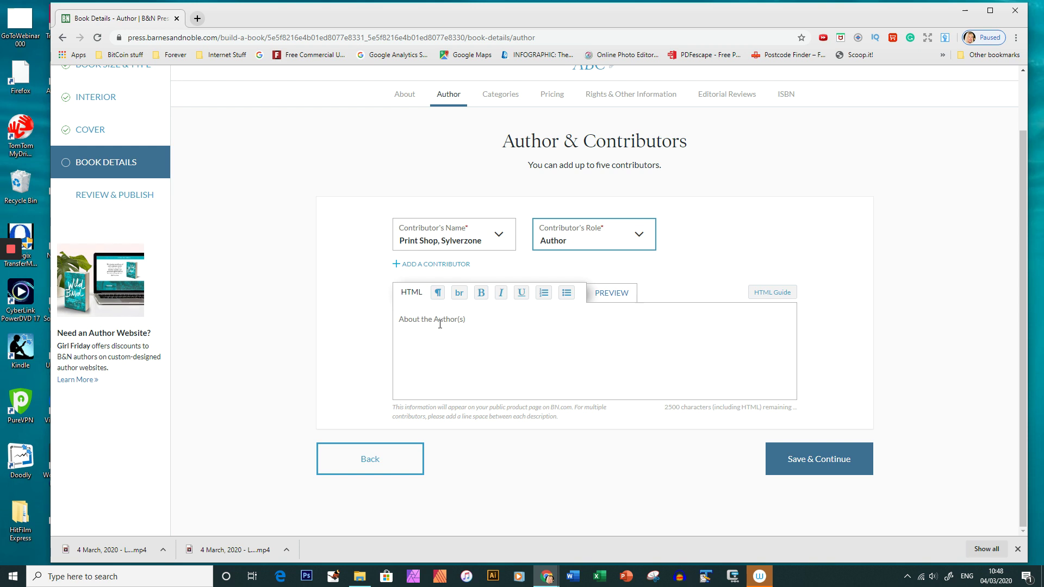
- Paste the About the Author paragraph from Excel and save the author details
{"action": "mouse_move", "coordinate": [12, 276]}
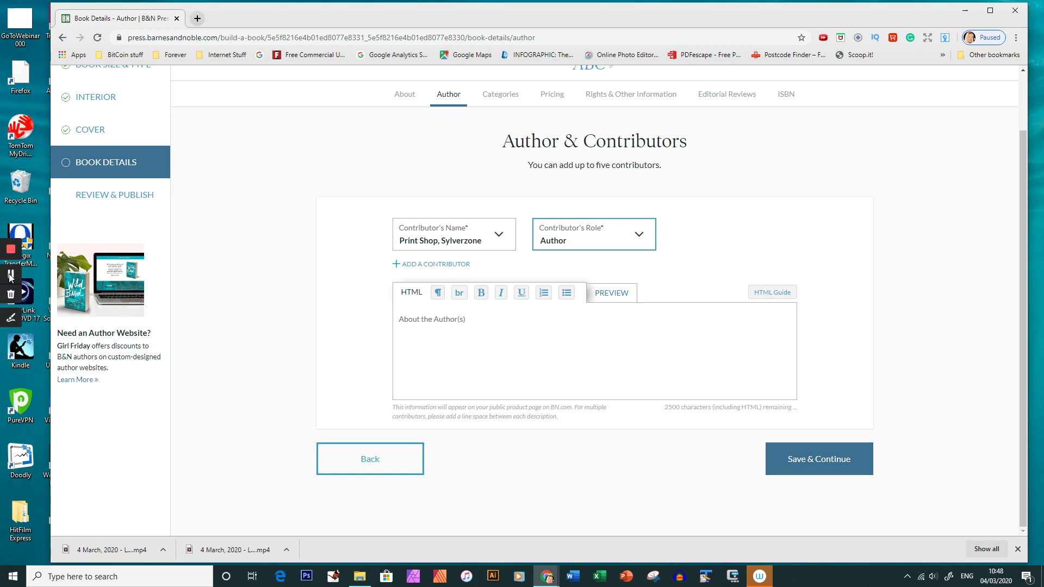
{"action": "left_click", "coordinate": [11, 277]}
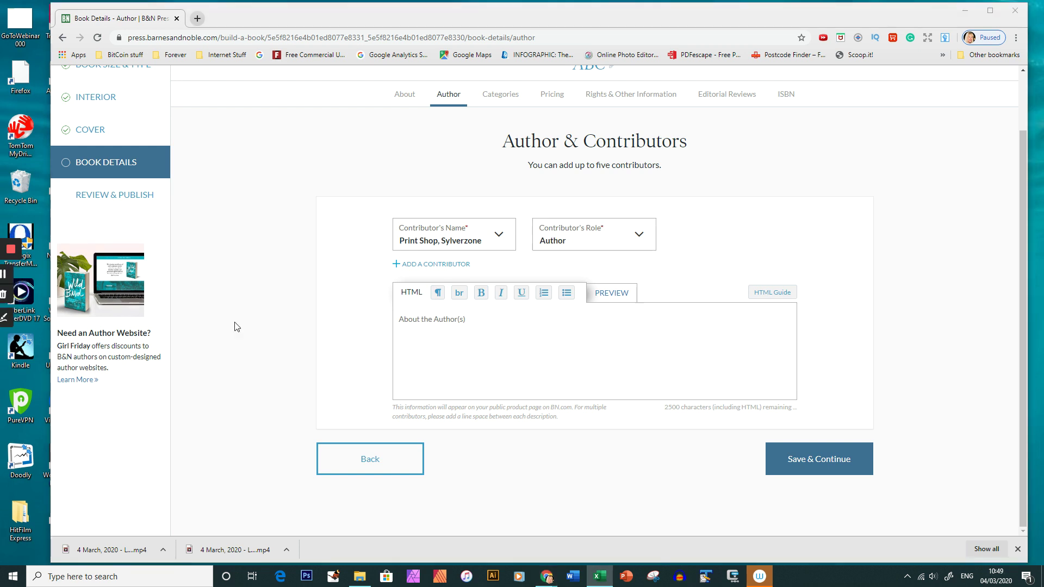
{"action": "left_click", "coordinate": [399, 320]}
{"action": "left_click", "coordinate": [412, 338]}
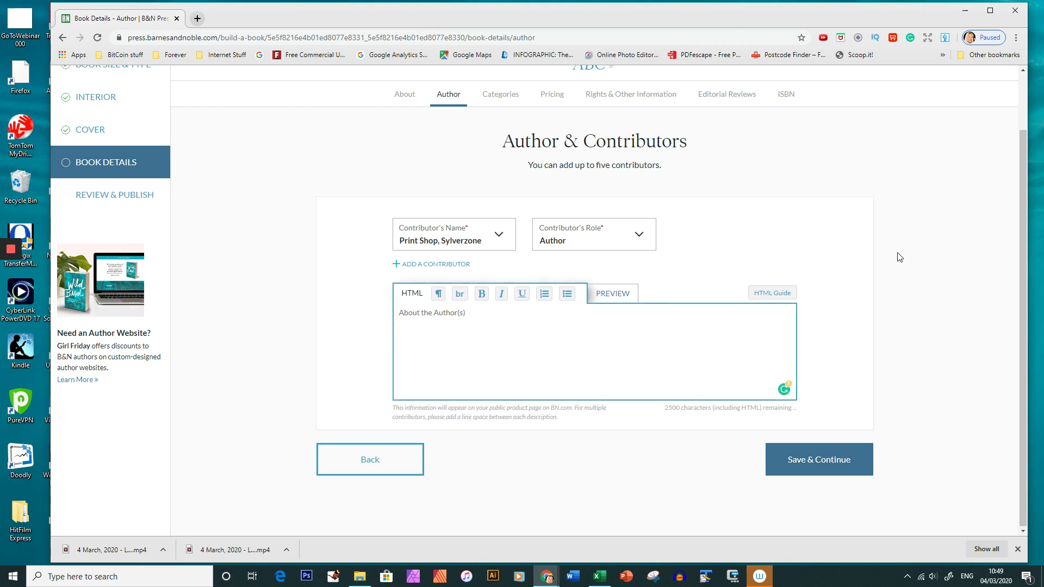
{"action": "type", "text": "SylverZone Printables is a provider of many styles of books for both adults and children alike. In printed form here, on Amazon and Lulu, and as downloadables at www.sylverzonepintables.com. Colouring books, Planners, Journals, Puzzles and other books all available, along with printable vintage prints. We love creating them as much as we hope you love using them."}
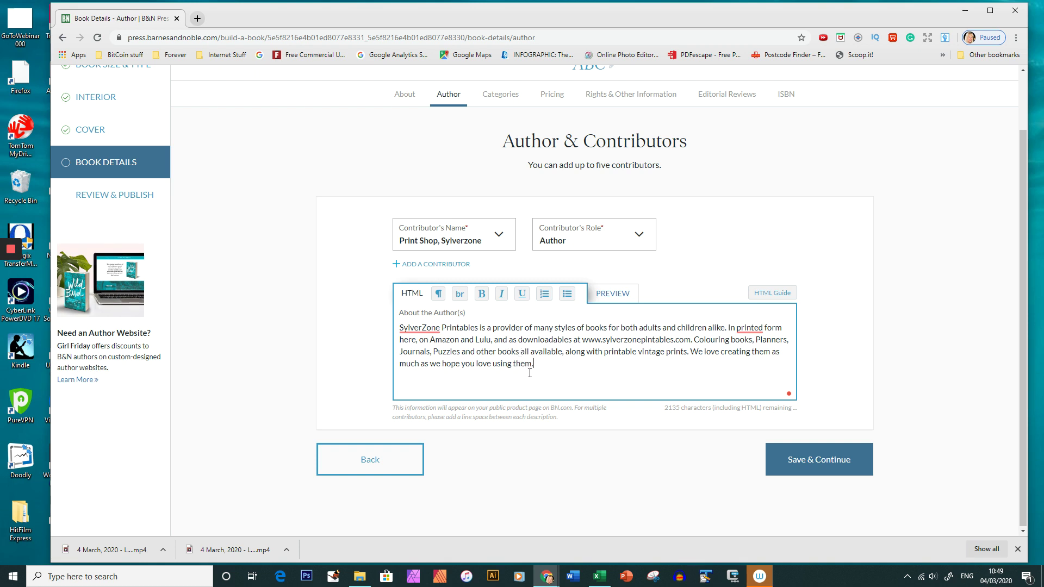
{"action": "left_click", "coordinate": [814, 460]}
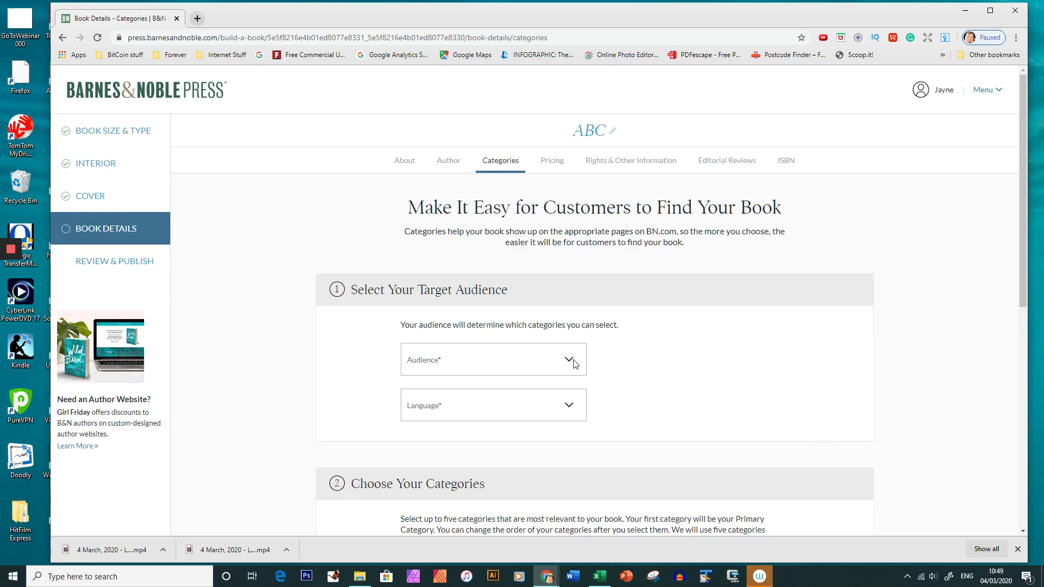
- Set the target audience to Kids, age range 6-8 and language English
{"action": "left_click_drag", "start_coordinate": [1025, 239], "coordinate": [1021, 338]}
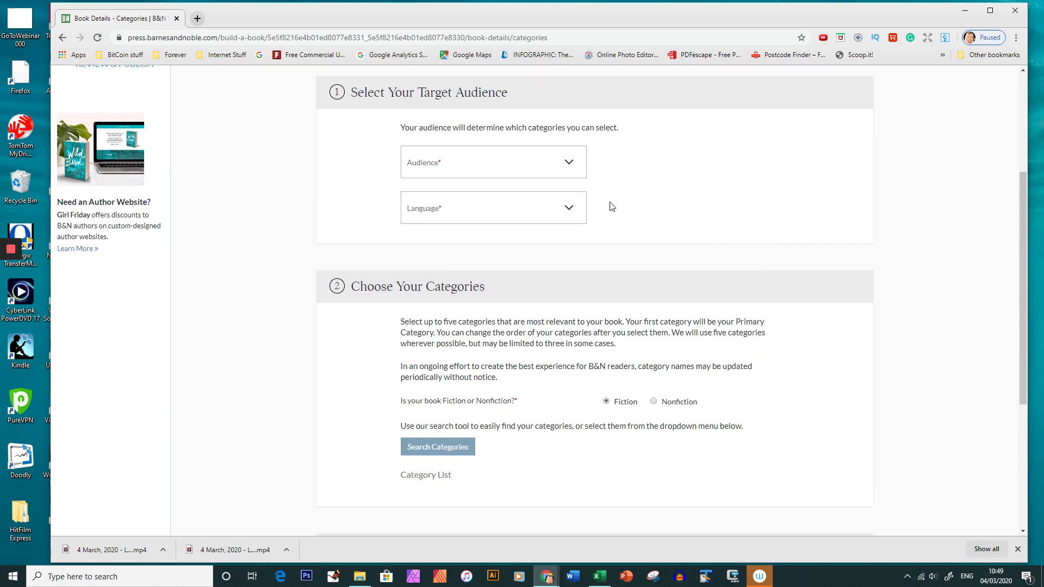
{"action": "left_click", "coordinate": [568, 163]}
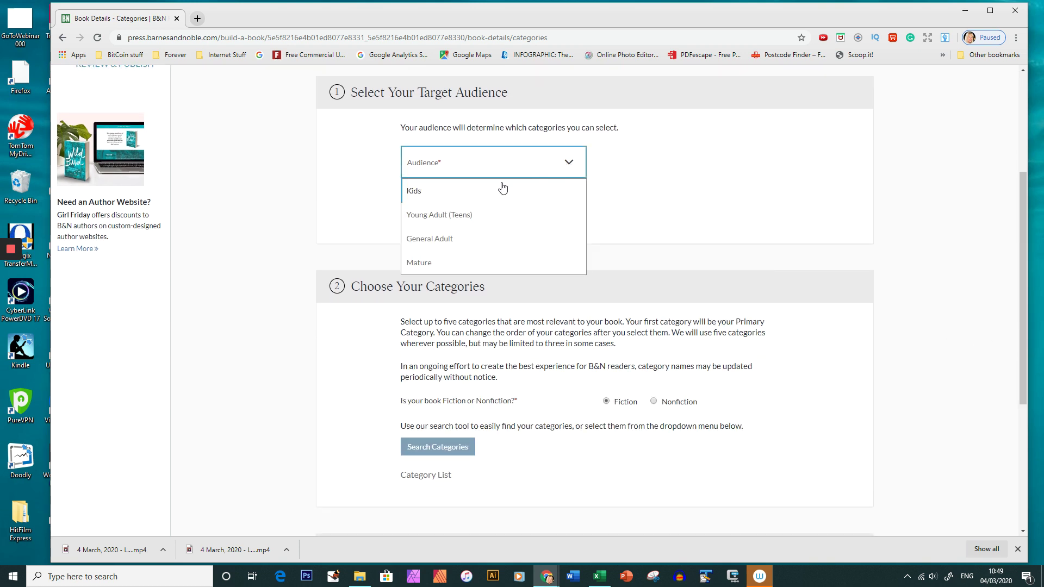
{"action": "left_click", "coordinate": [414, 193]}
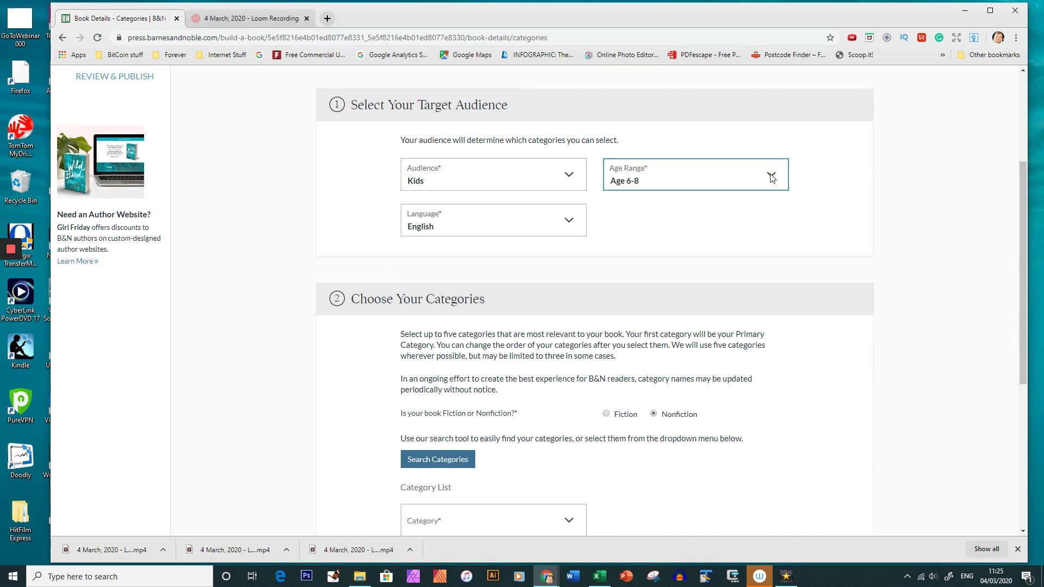
{"action": "left_click", "coordinate": [771, 174]}
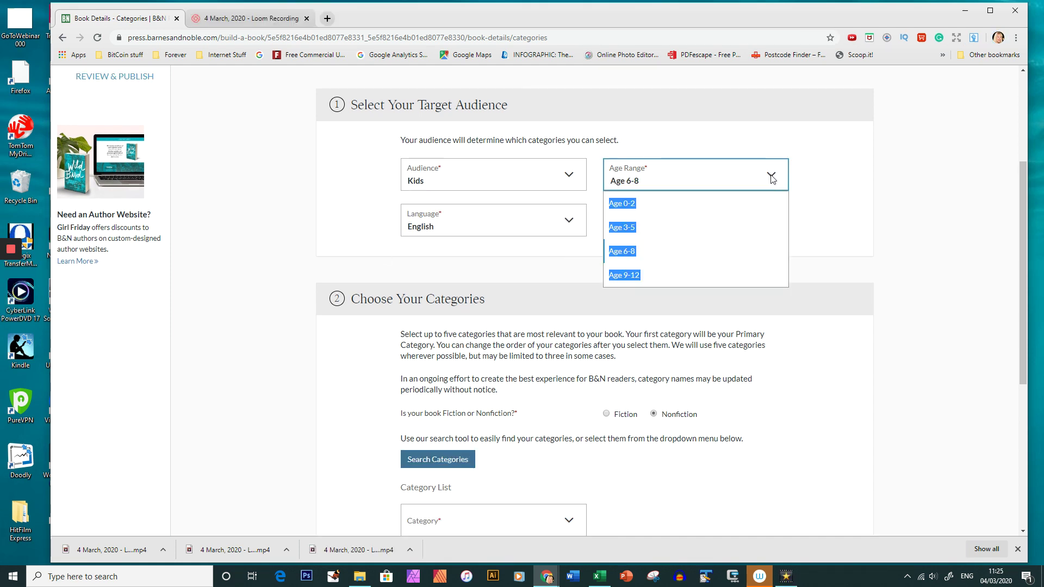
{"action": "left_click", "coordinate": [622, 252]}
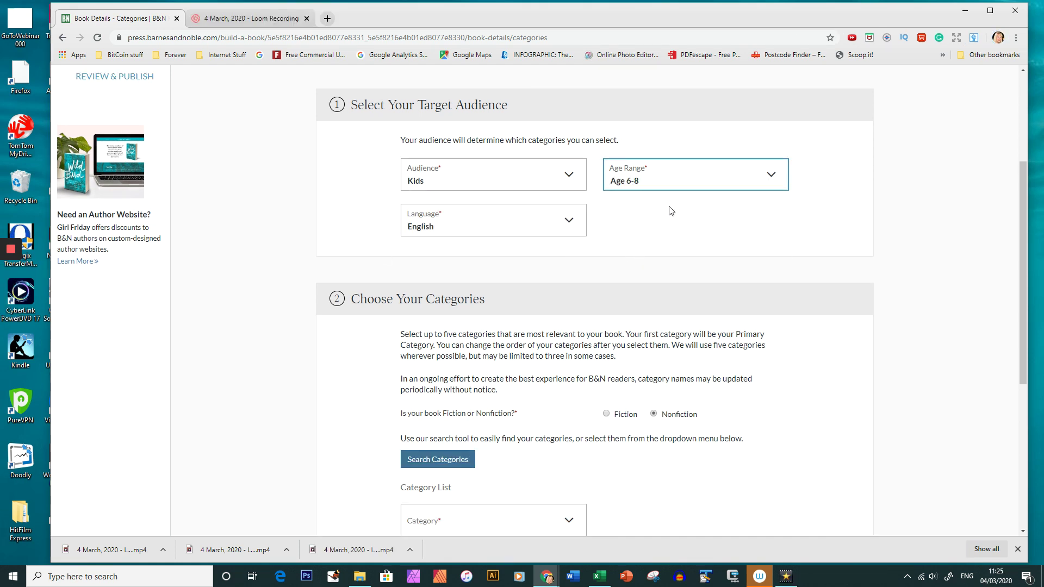
{"action": "left_click", "coordinate": [571, 226]}
{"action": "left_click", "coordinate": [416, 251]}
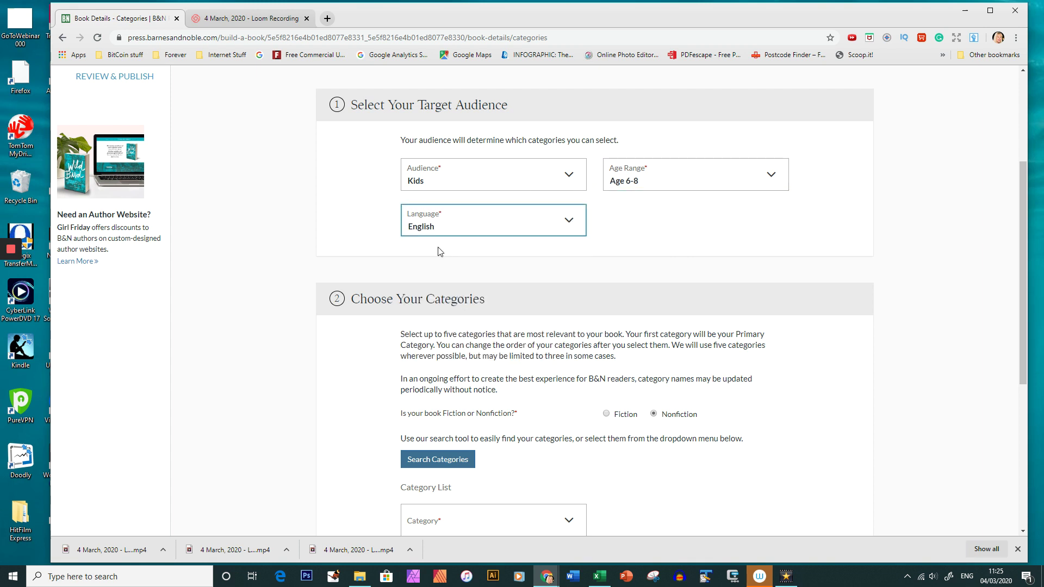
- Mark the book as nonfiction with first category Animals - Kids > Cats & Cat Family - Kids
{"action": "left_click_drag", "start_coordinate": [1019, 225], "coordinate": [1019, 296]}
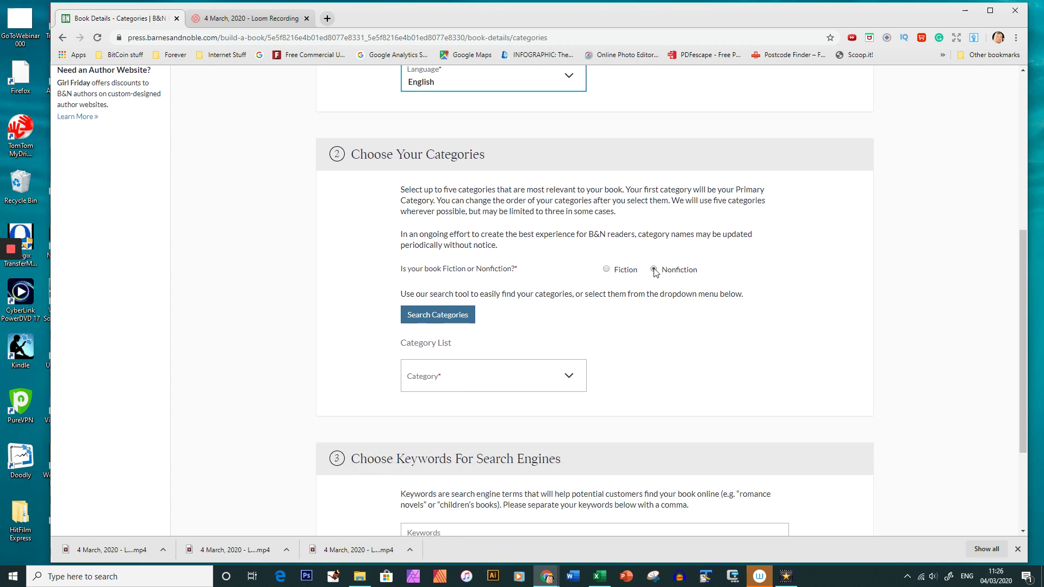
{"action": "left_click", "coordinate": [605, 270]}
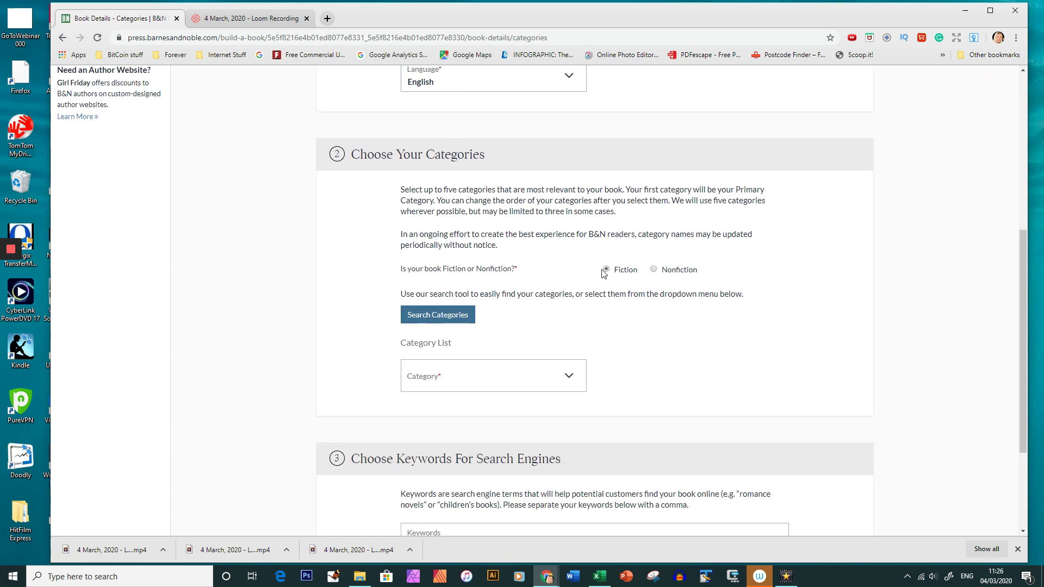
{"action": "left_click", "coordinate": [570, 376]}
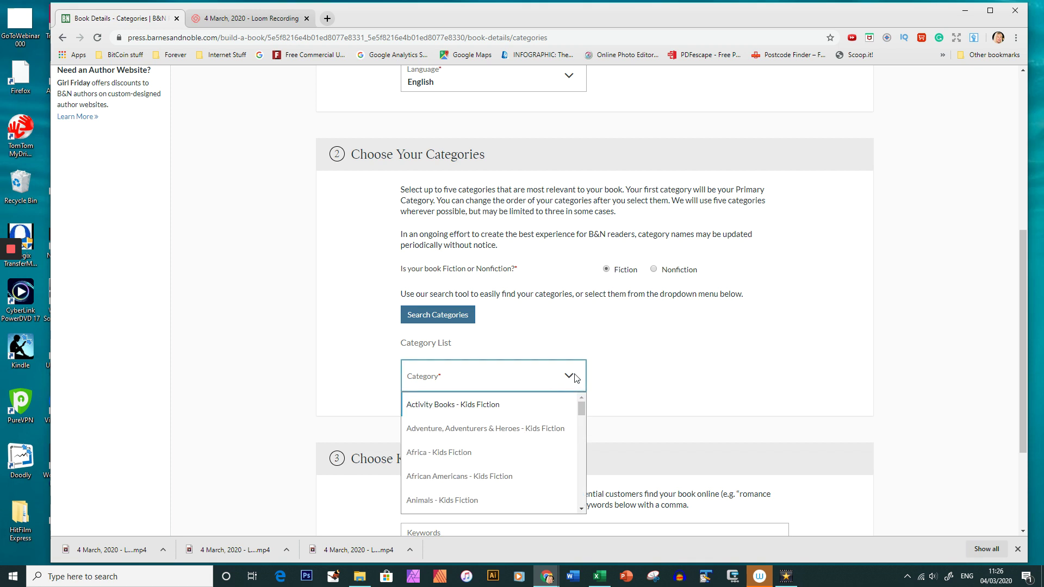
{"action": "mouse_move", "coordinate": [580, 412]}
{"action": "left_mouse_down"}
{"action": "mouse_move", "coordinate": [581, 426]}
{"action": "mouse_move", "coordinate": [583, 403]}
{"action": "left_mouse_up"}
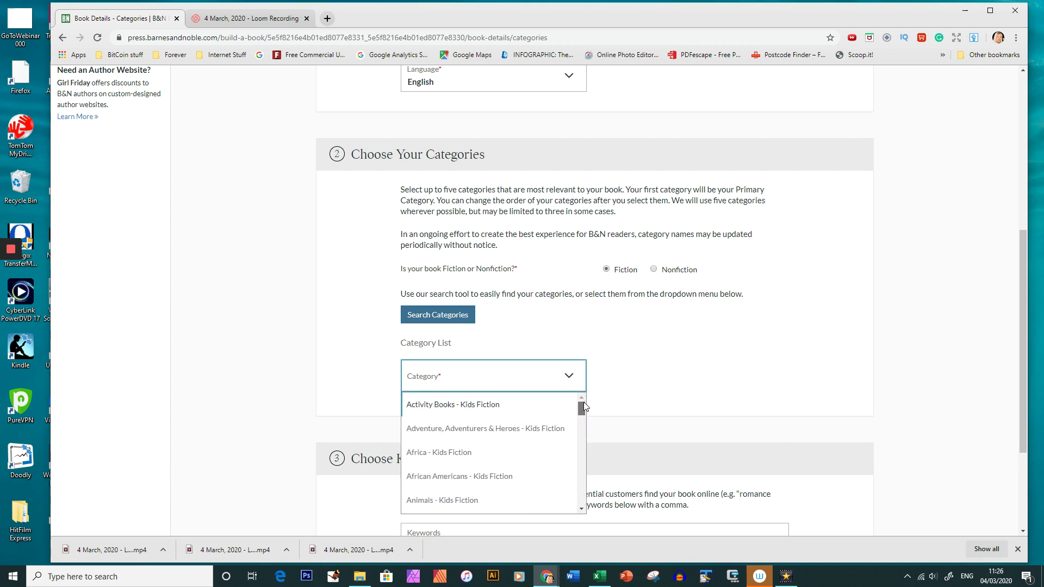
{"action": "left_click", "coordinate": [655, 270]}
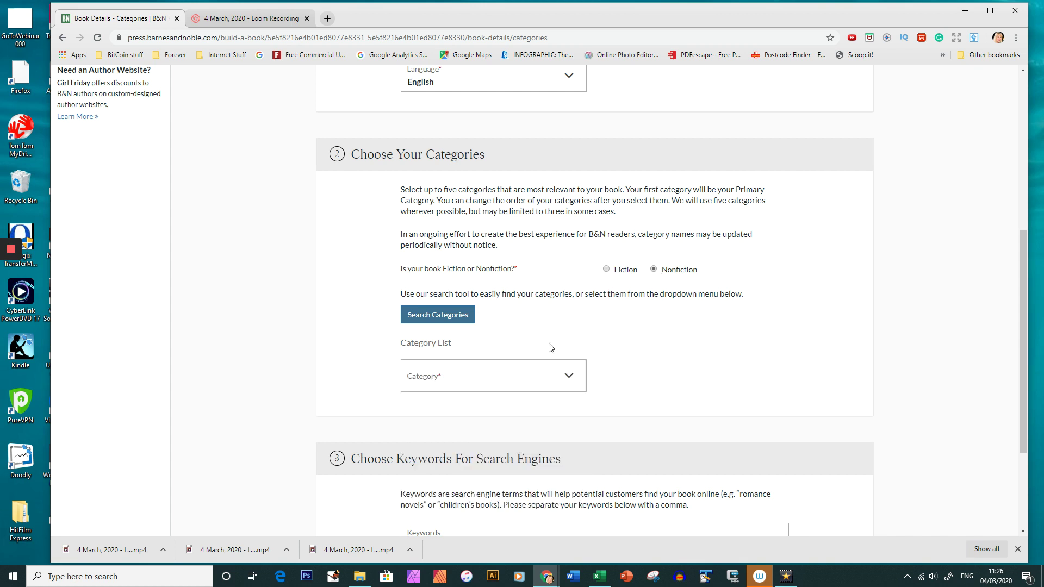
{"action": "left_click", "coordinate": [571, 378]}
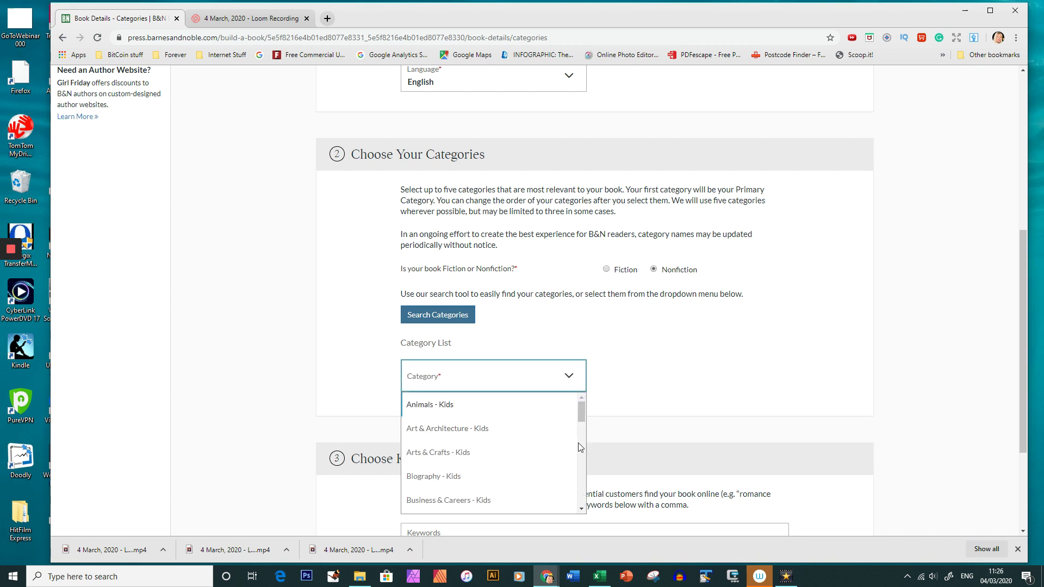
{"action": "left_click", "coordinate": [424, 412]}
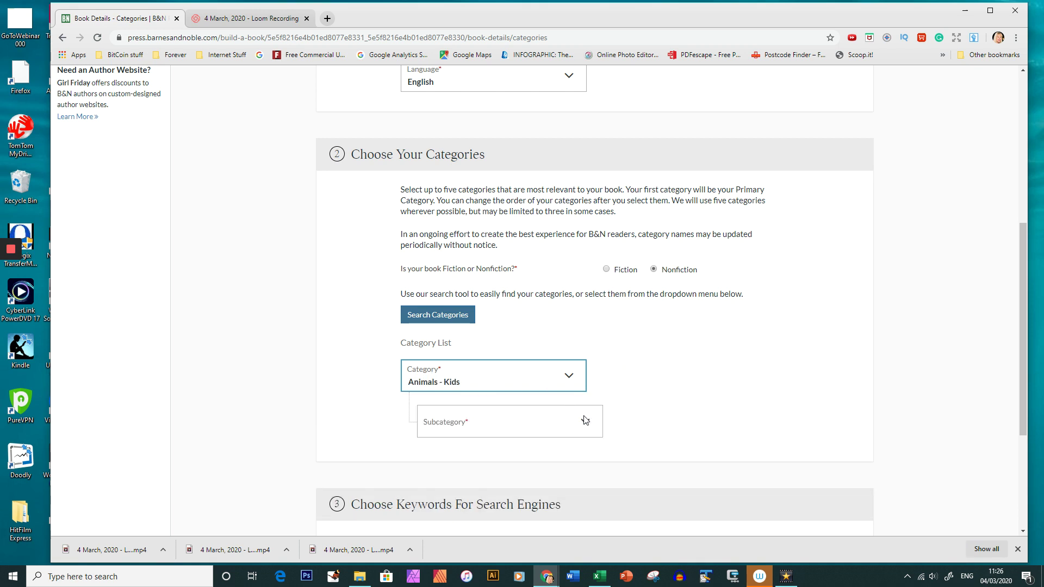
{"action": "left_click", "coordinate": [584, 426]}
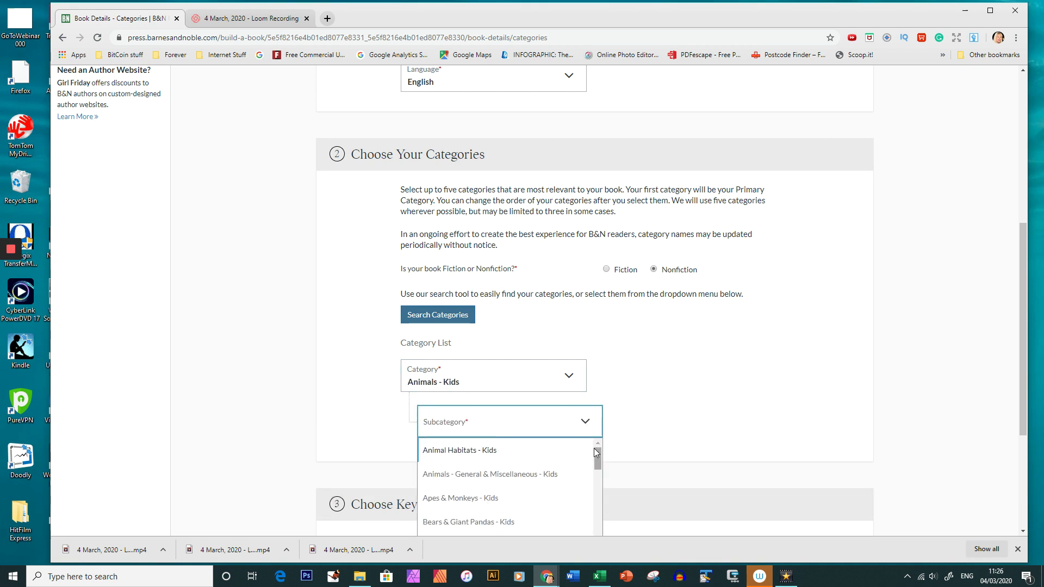
{"action": "scroll", "coordinate": [598, 462], "scroll_direction": "down", "scroll_amount": 3}
{"action": "left_click", "coordinate": [467, 493]}
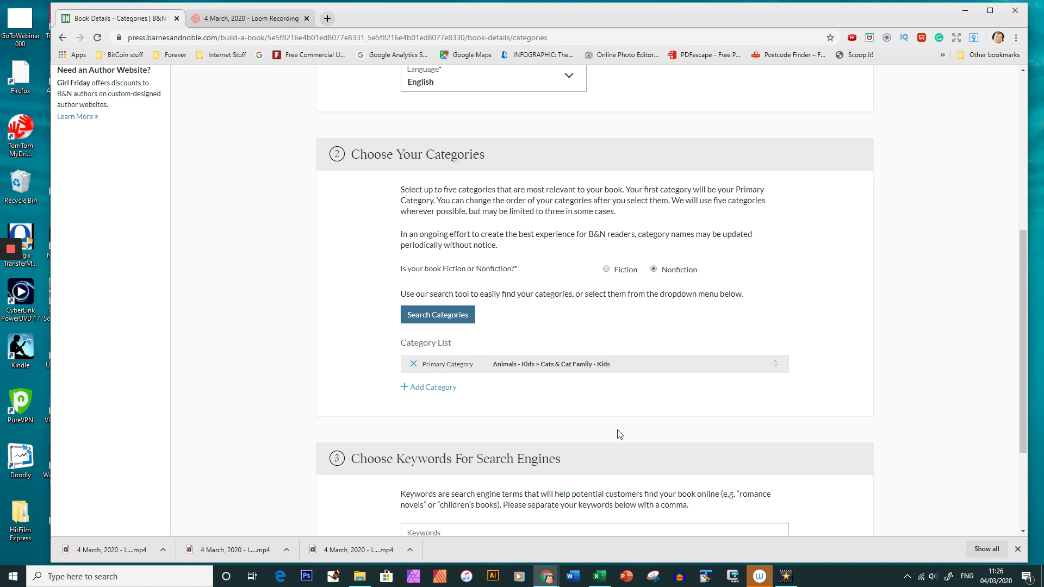
- Add Arts & Crafts - Kids > Art Techniques & Activities - Kids as the second category
{"action": "left_click", "coordinate": [432, 388]}
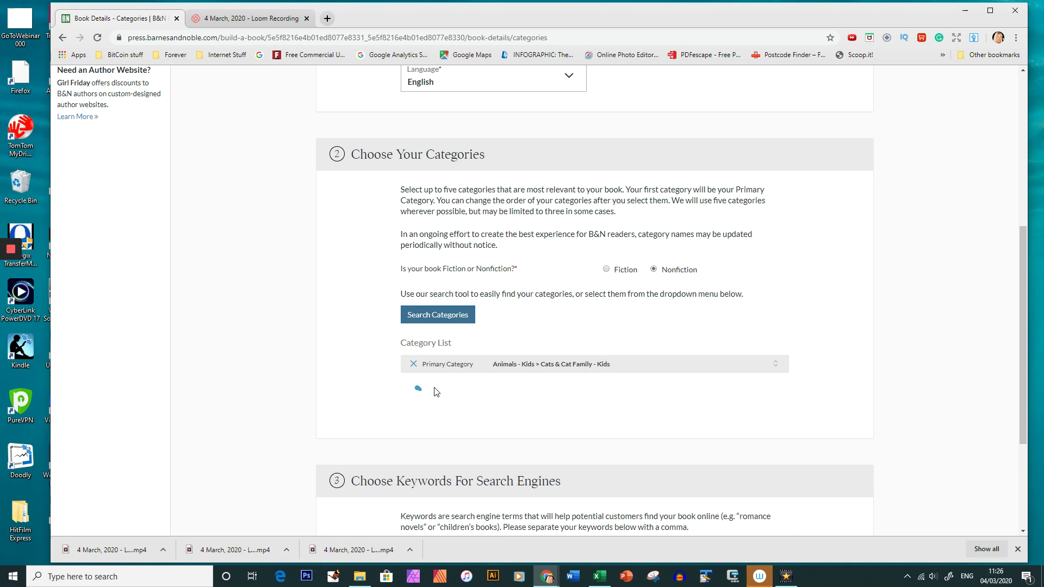
{"action": "left_click", "coordinate": [568, 400]}
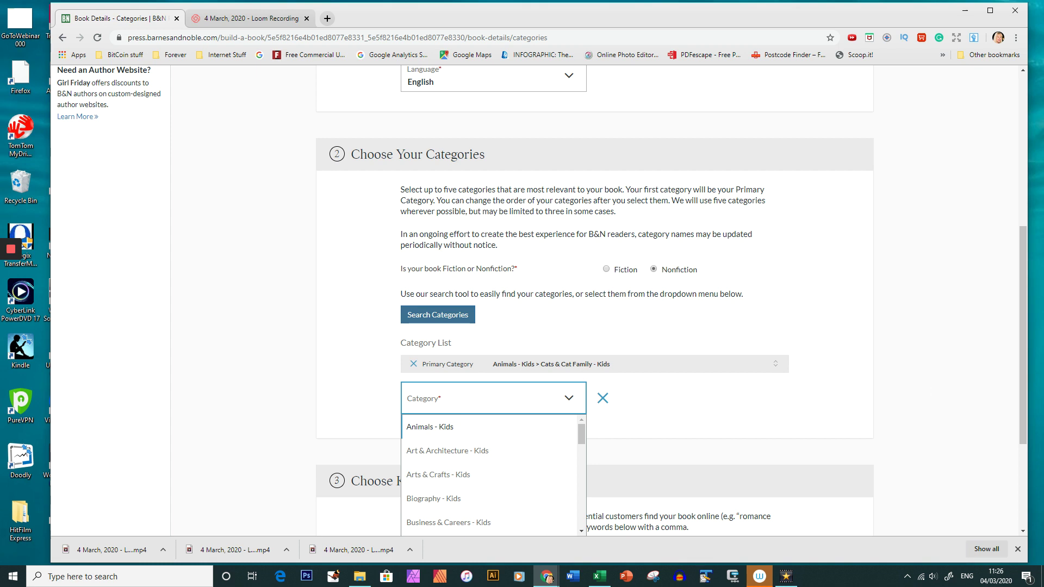
{"action": "left_click", "coordinate": [465, 474]}
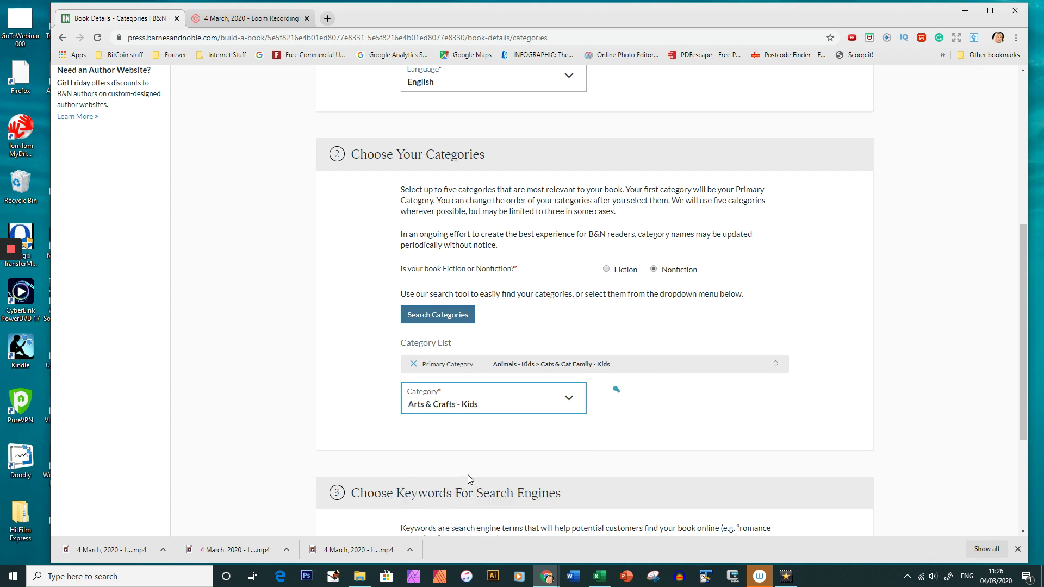
{"action": "left_click", "coordinate": [585, 448]}
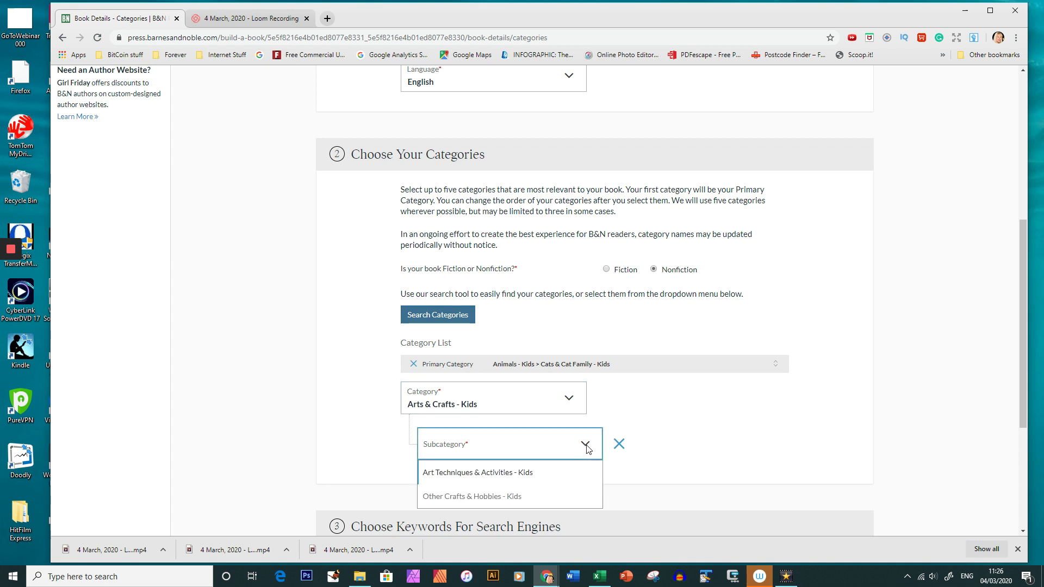
{"action": "left_click", "coordinate": [520, 475]}
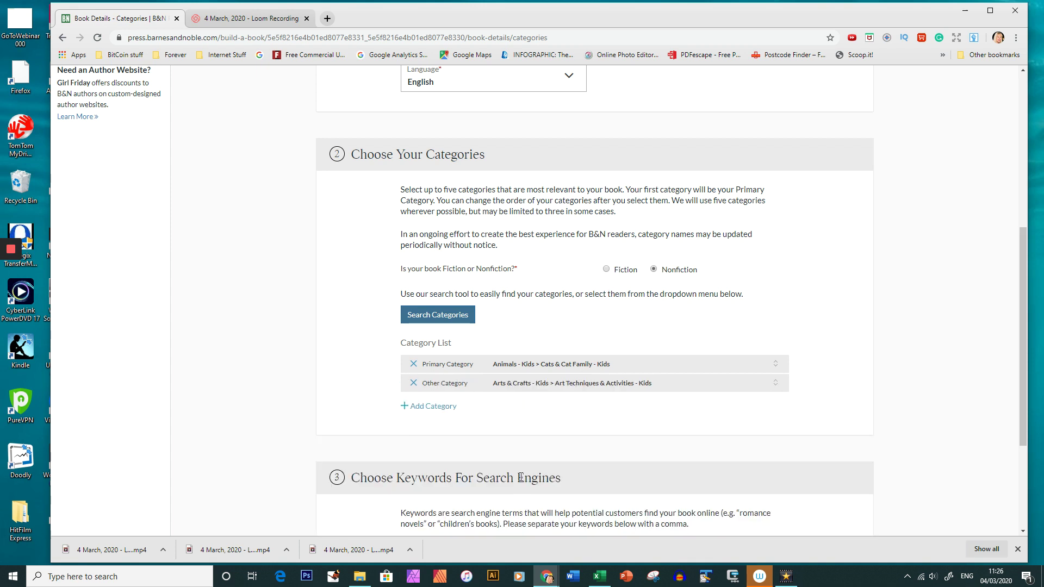
- Add Games & Activities - Kids > Activity Books - Kids as the third category
{"action": "left_click", "coordinate": [431, 408]}
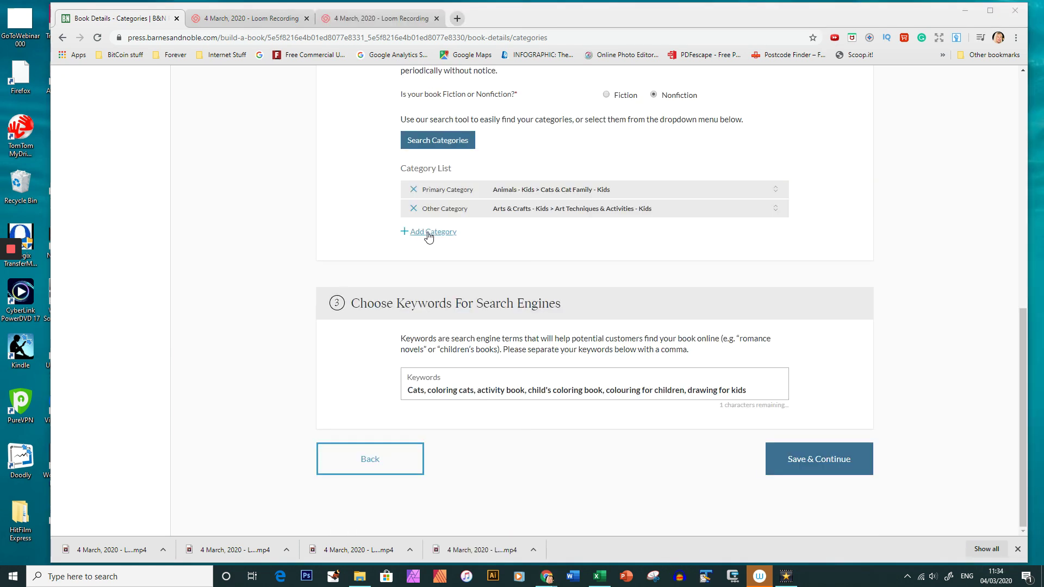
{"action": "left_click", "coordinate": [431, 232]}
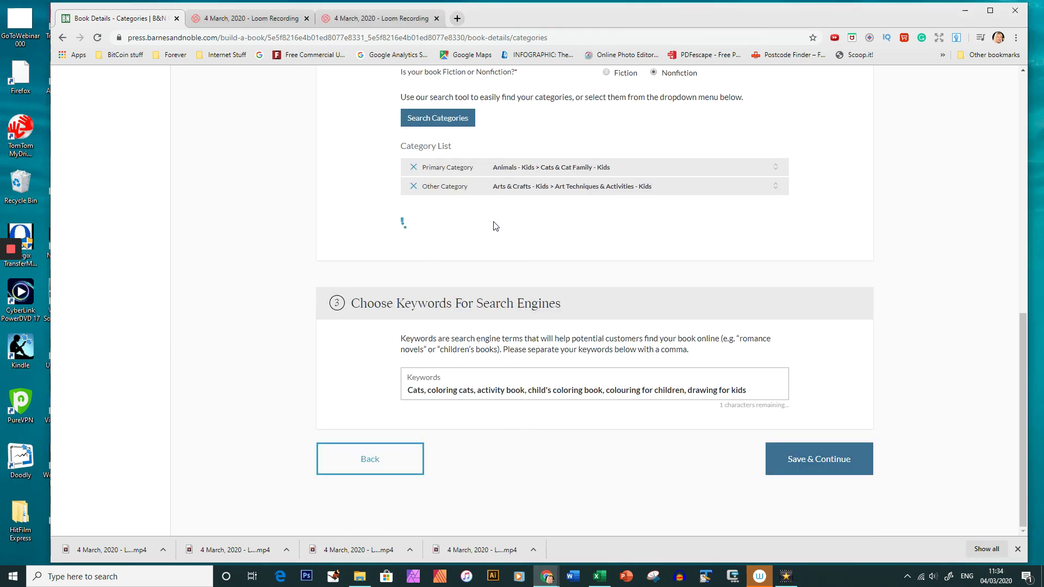
{"action": "left_click", "coordinate": [569, 220]}
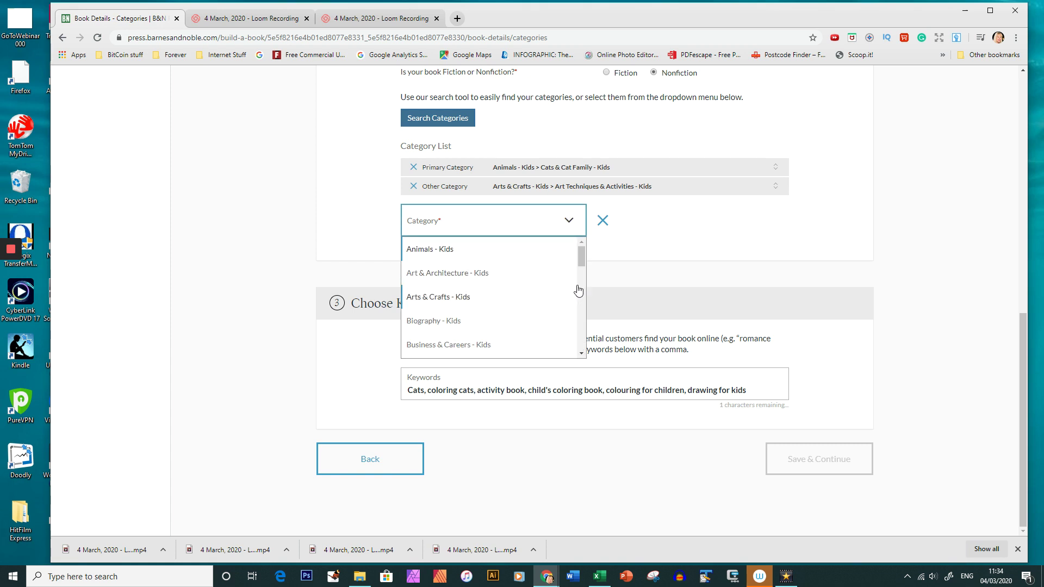
{"action": "scroll", "coordinate": [583, 293], "scroll_direction": "down", "scroll_amount": 3}
{"action": "scroll", "coordinate": [583, 280], "scroll_direction": "down", "scroll_amount": 3}
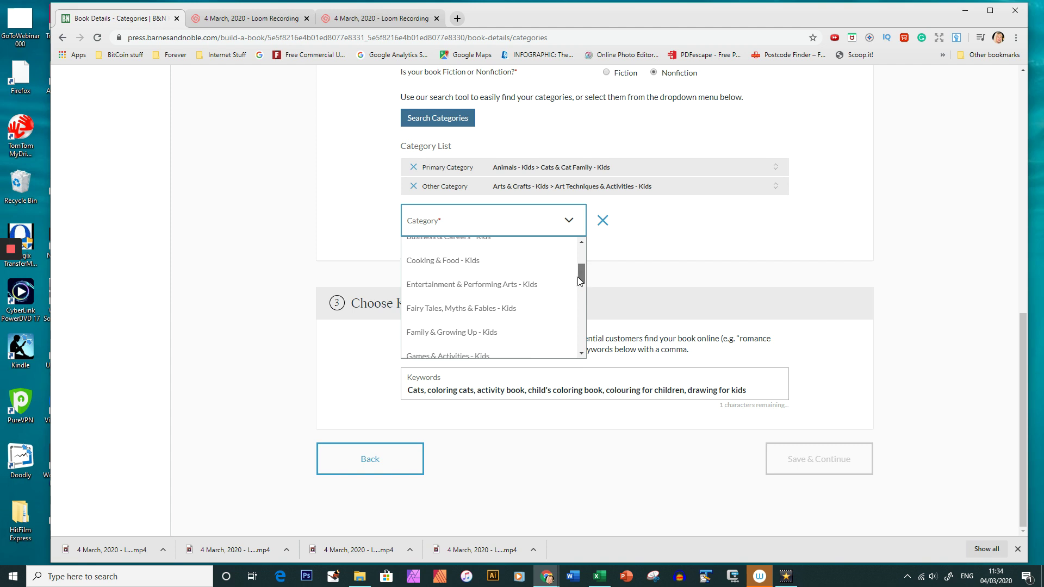
{"action": "left_click", "coordinate": [443, 313]}
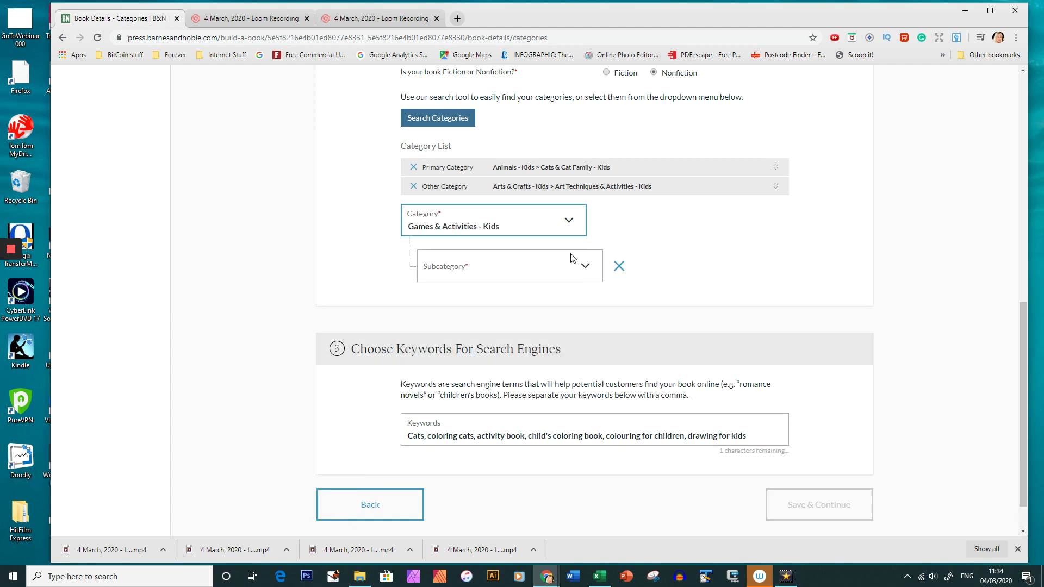
{"action": "left_click", "coordinate": [586, 268]}
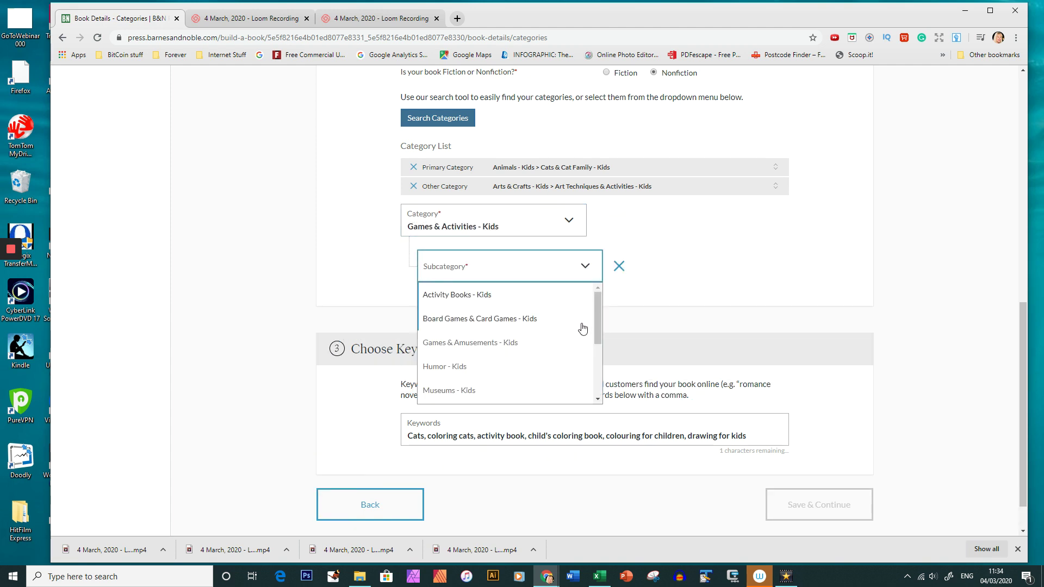
{"action": "left_click", "coordinate": [468, 300]}
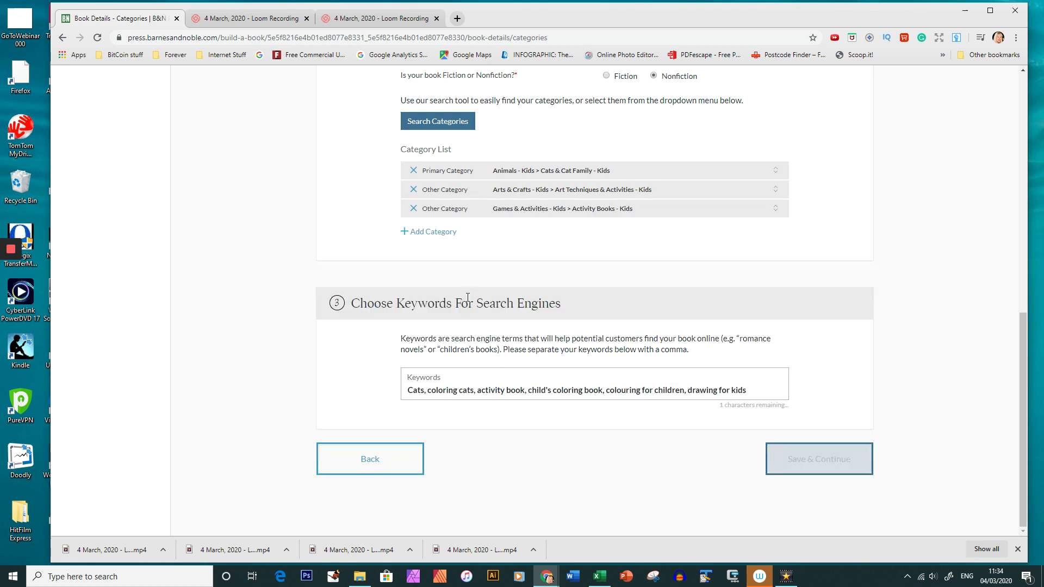
- Add Art & Architecture - Kids > Art Techniques & Activities - Kids > Drawing - Kids as the fourth category
{"action": "left_click", "coordinate": [432, 233]}
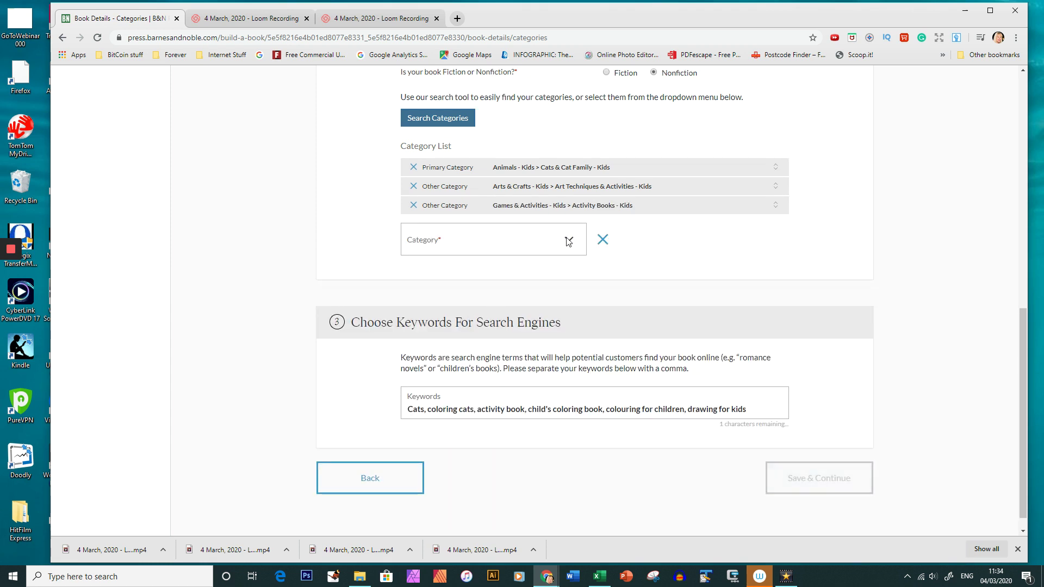
{"action": "left_click", "coordinate": [570, 240]}
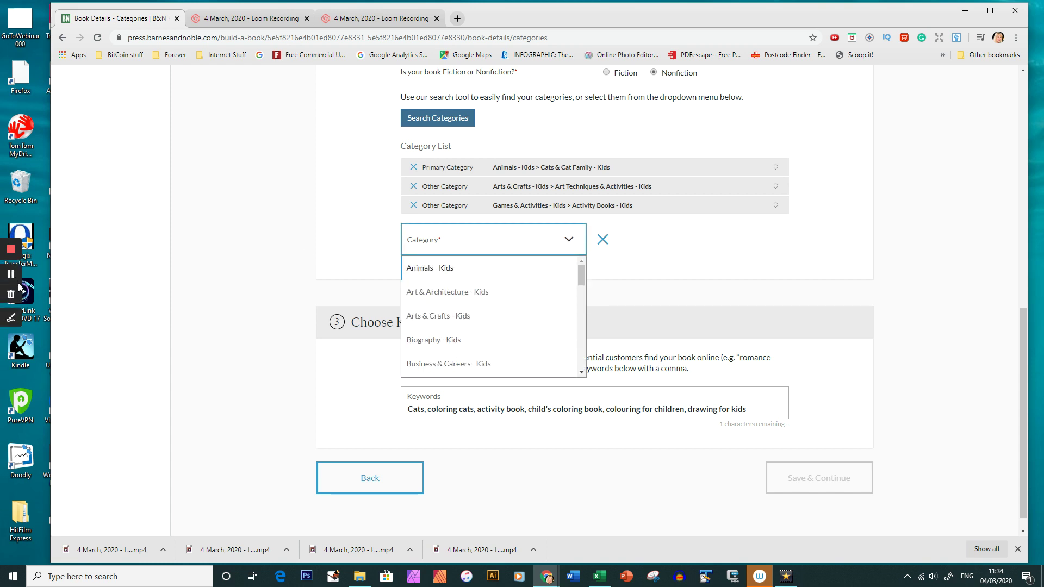
{"action": "left_click", "coordinate": [448, 293]}
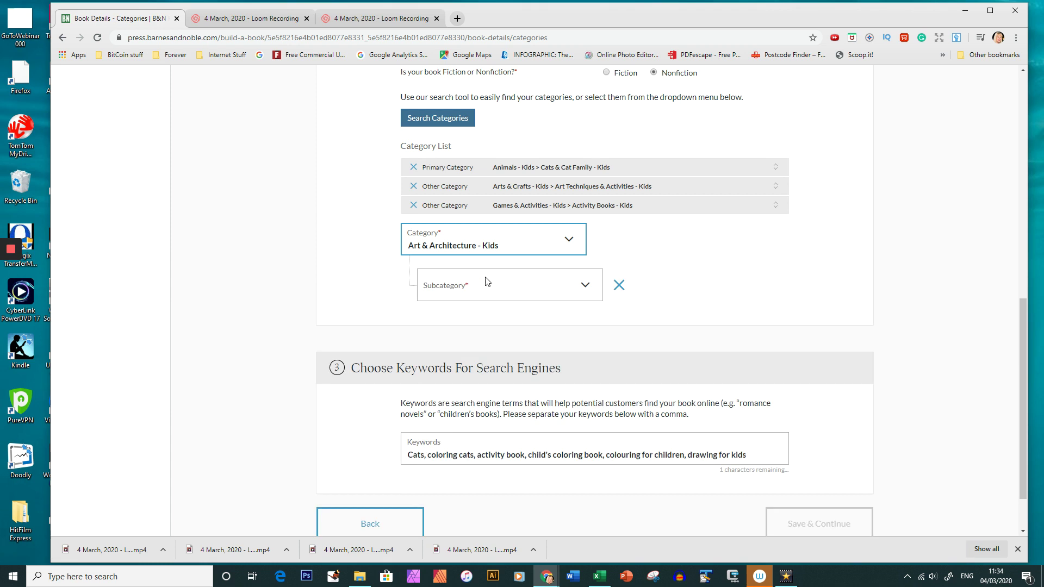
{"action": "left_click", "coordinate": [587, 287]}
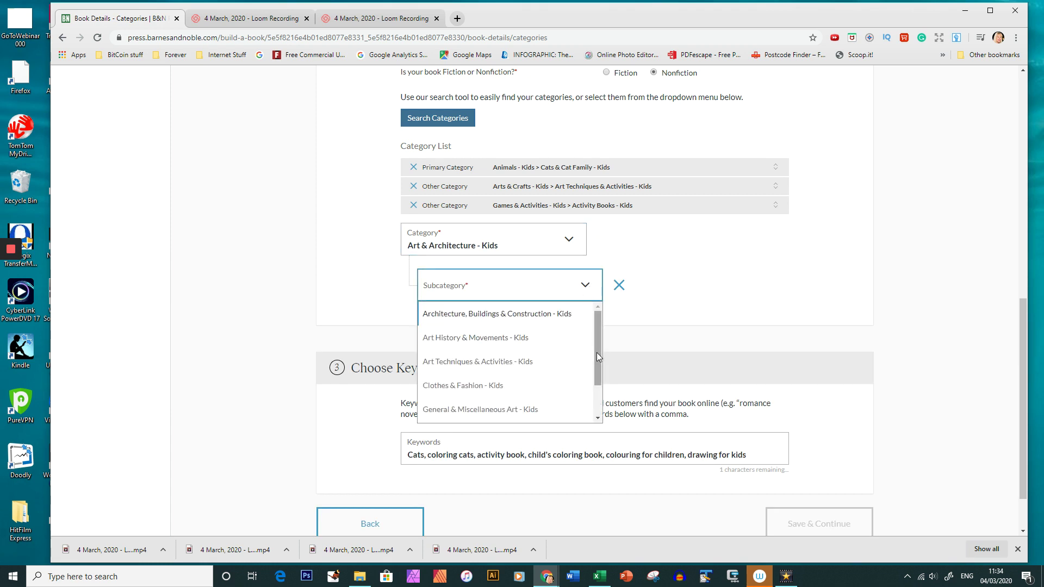
{"action": "left_click_drag", "start_coordinate": [595, 352], "coordinate": [594, 383]}
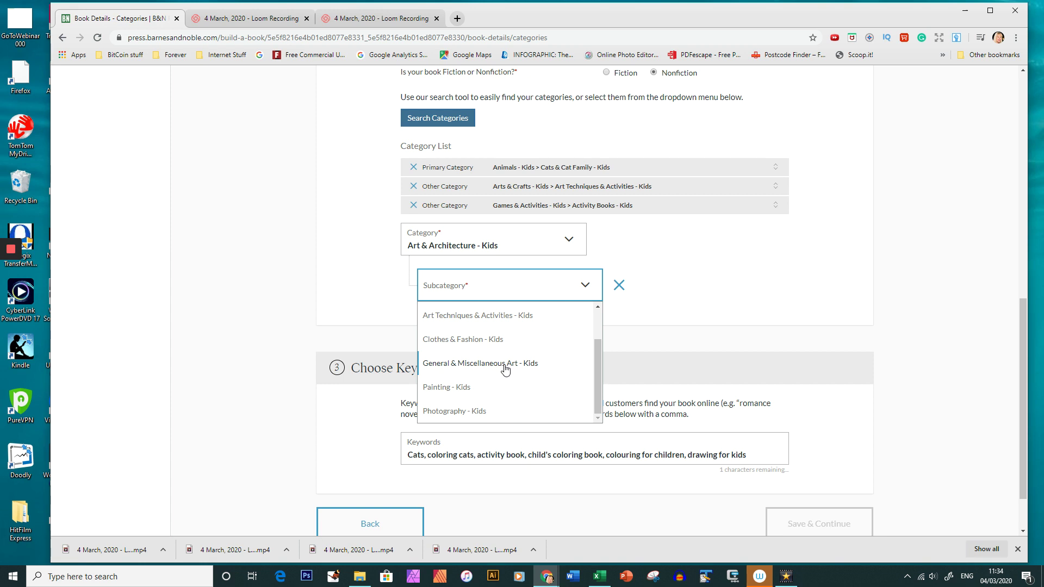
{"action": "left_click", "coordinate": [513, 316]}
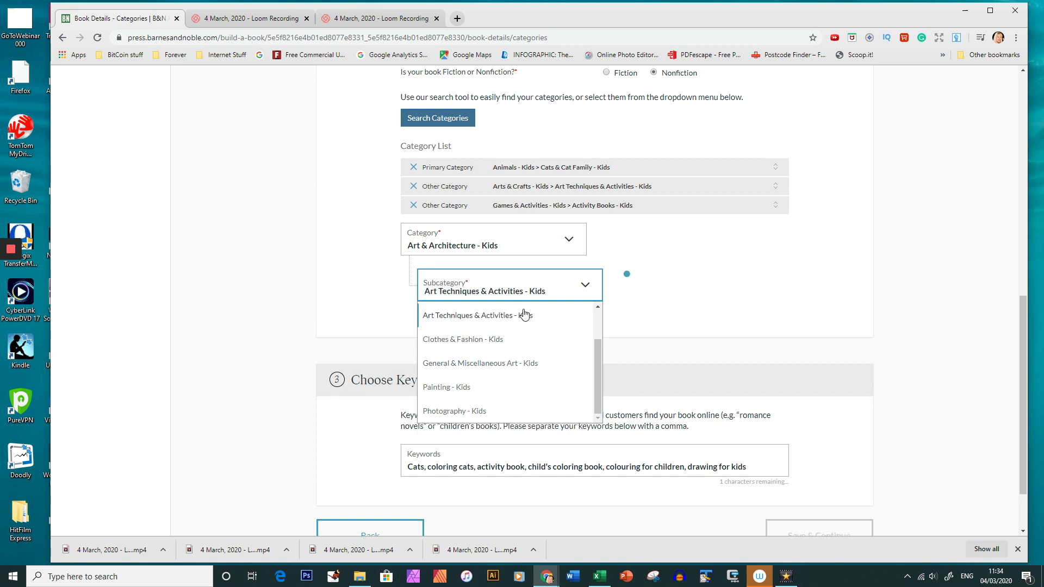
{"action": "left_click", "coordinate": [601, 332]}
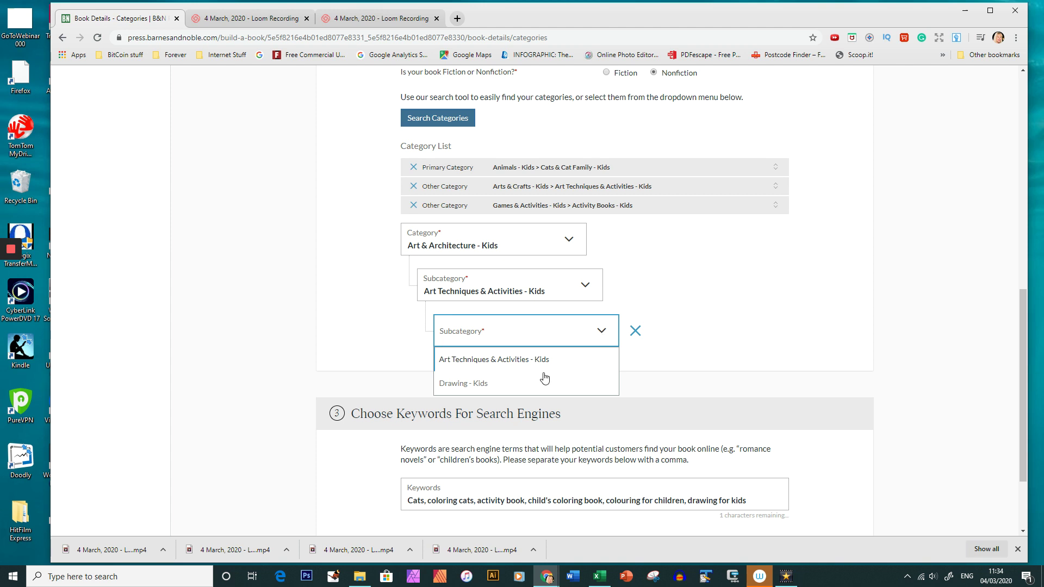
{"action": "left_click", "coordinate": [478, 384]}
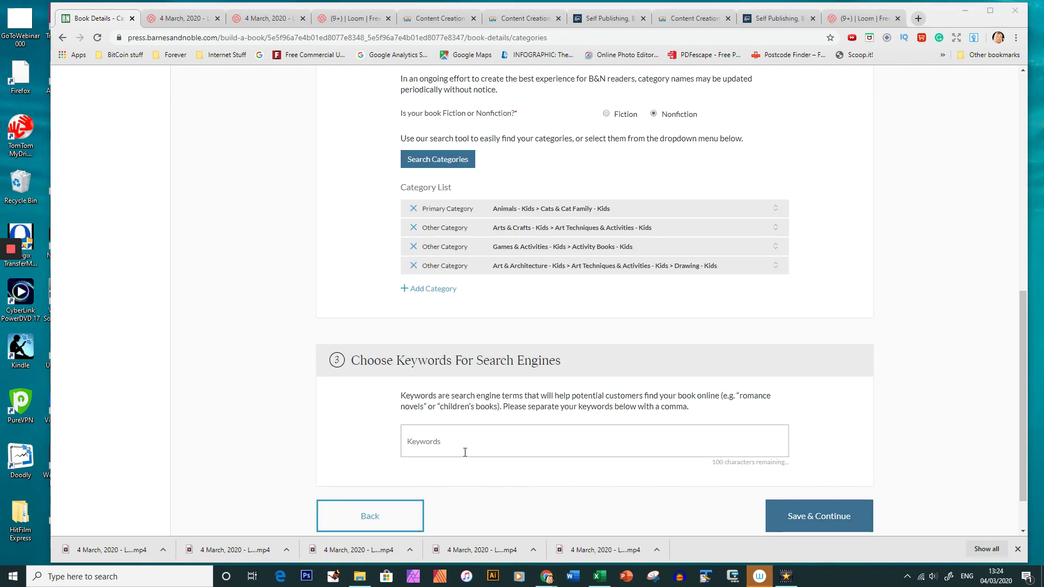
- Paste the keyword list from Excel (Cats, coloring cats, drawing for kids...) and save it
{"action": "left_click", "coordinate": [464, 453]}
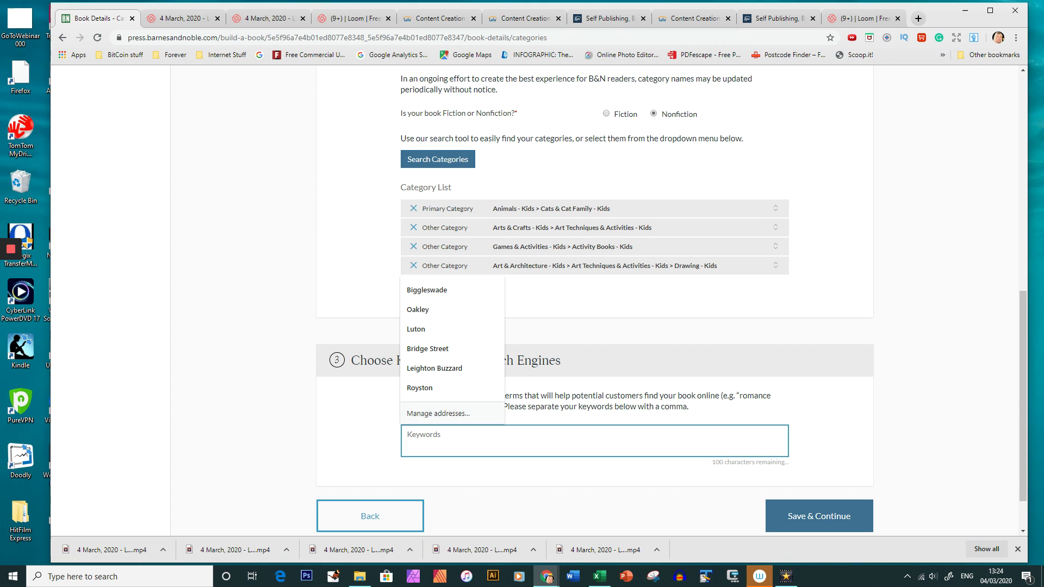
{"action": "key", "text": "alt+Tab"}
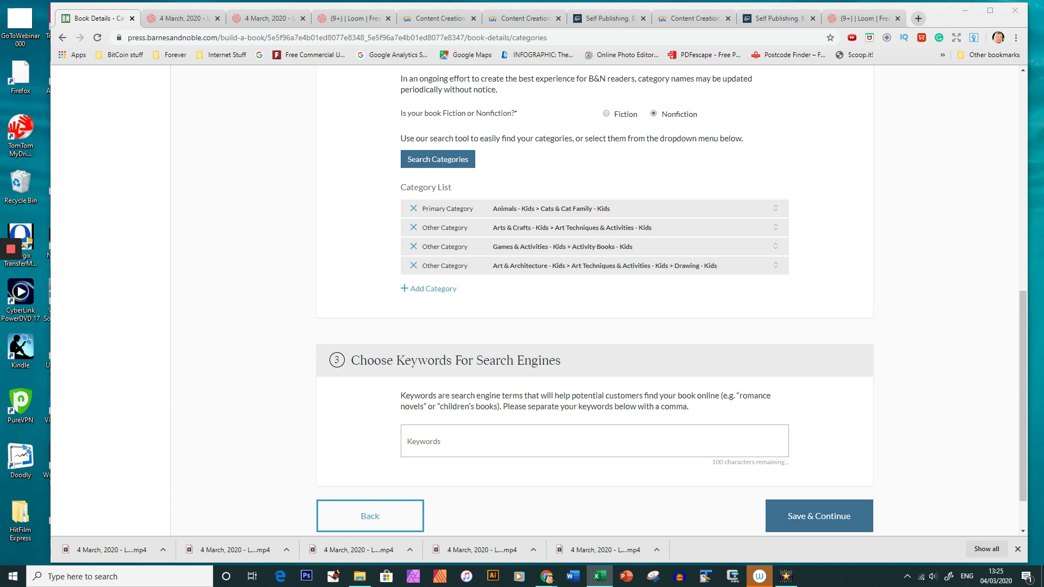
{"action": "left_click", "coordinate": [448, 446]}
{"action": "type", "text": "Cats, coloring cats, activity book, child's coloring book, colouring for children, drawing for kids"}
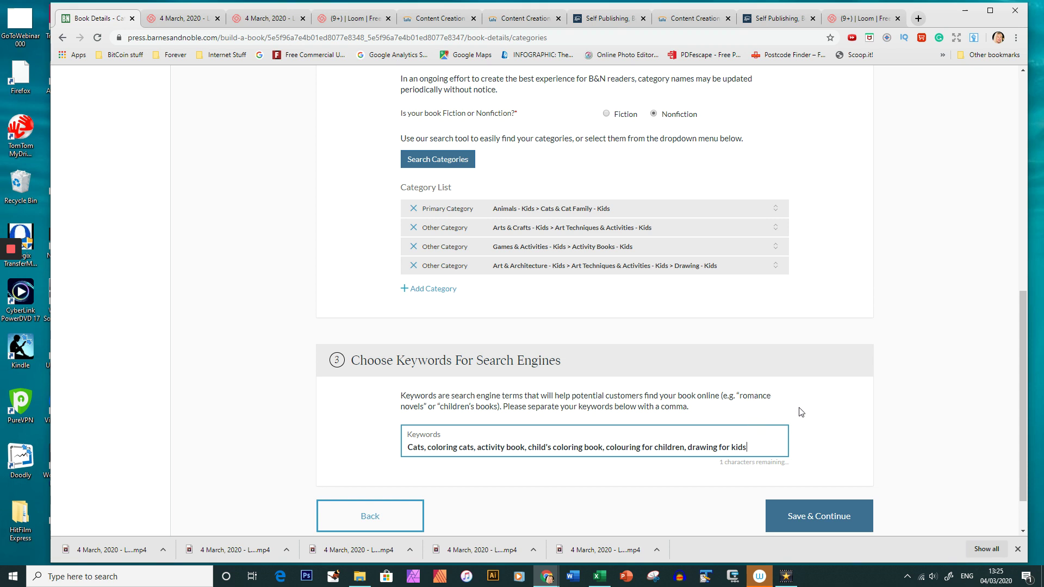
{"action": "left_click", "coordinate": [821, 520]}
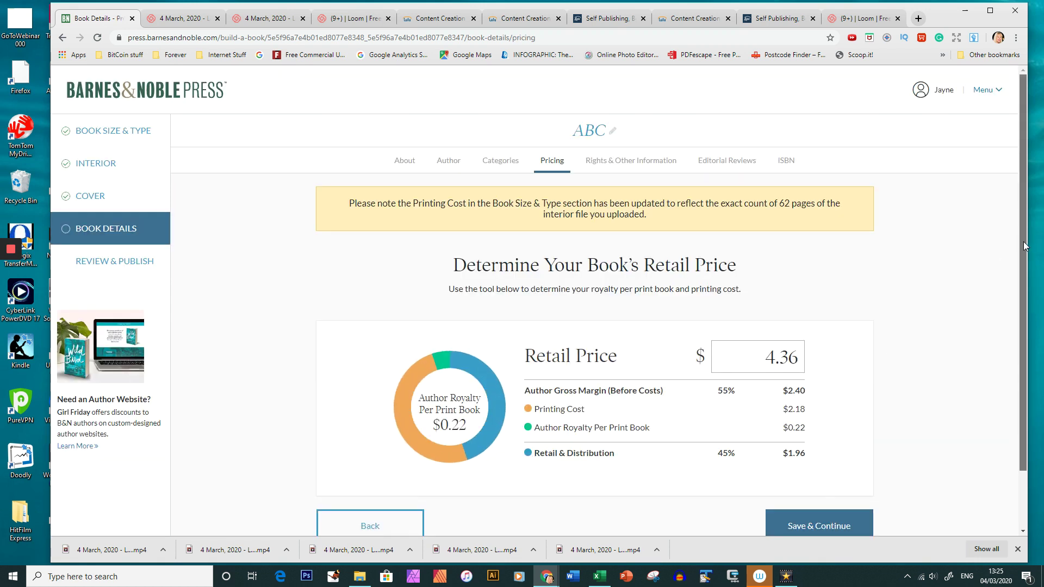
- Change the retail price from 4.36 to 6.50 and save the pricing
{"action": "left_click_drag", "start_coordinate": [1022, 285], "coordinate": [1020, 341]}
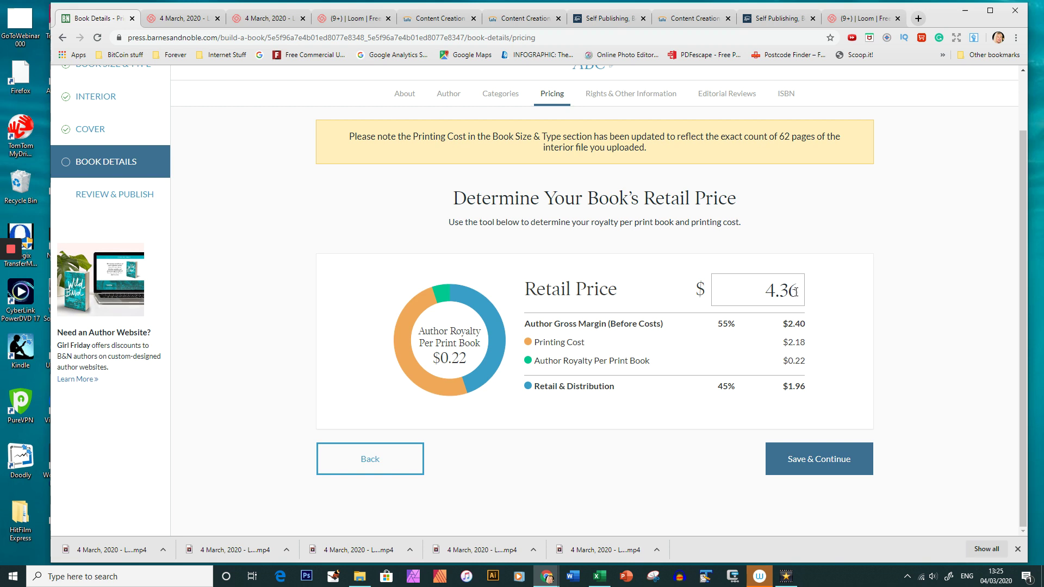
{"action": "left_click", "coordinate": [779, 294]}
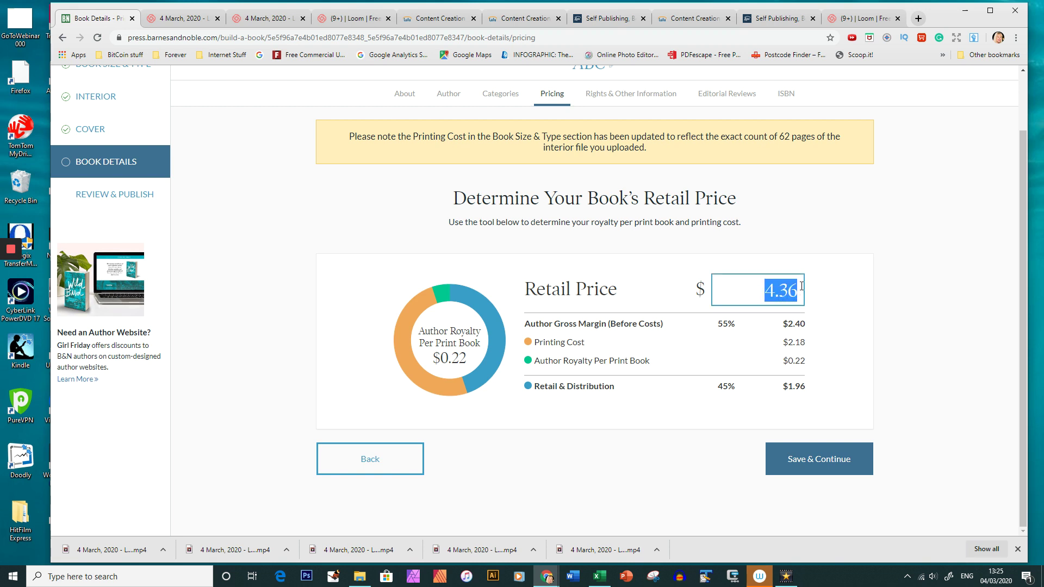
{"action": "type", "text": "6.50"}
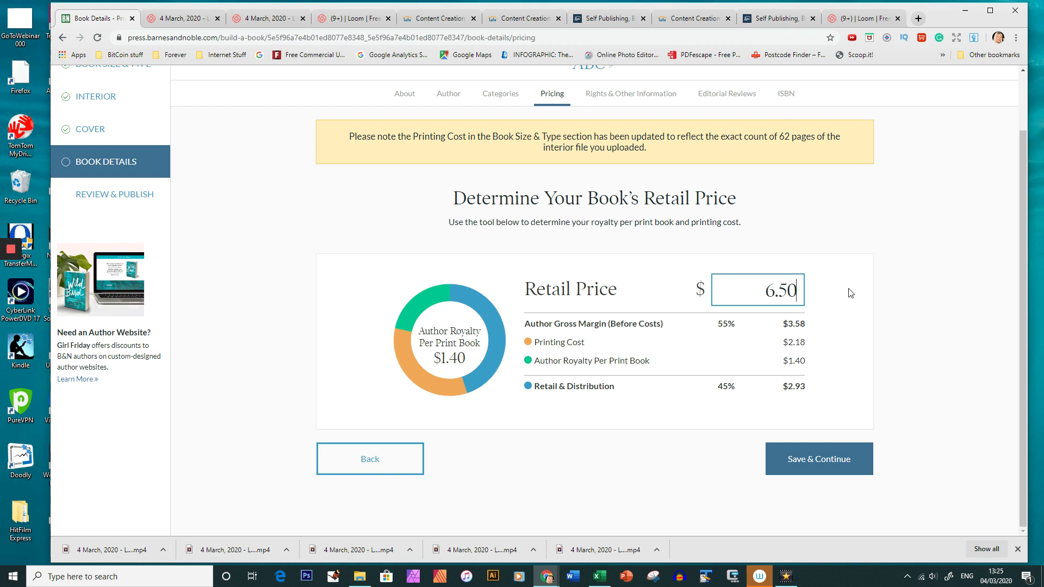
{"action": "left_click", "coordinate": [834, 311]}
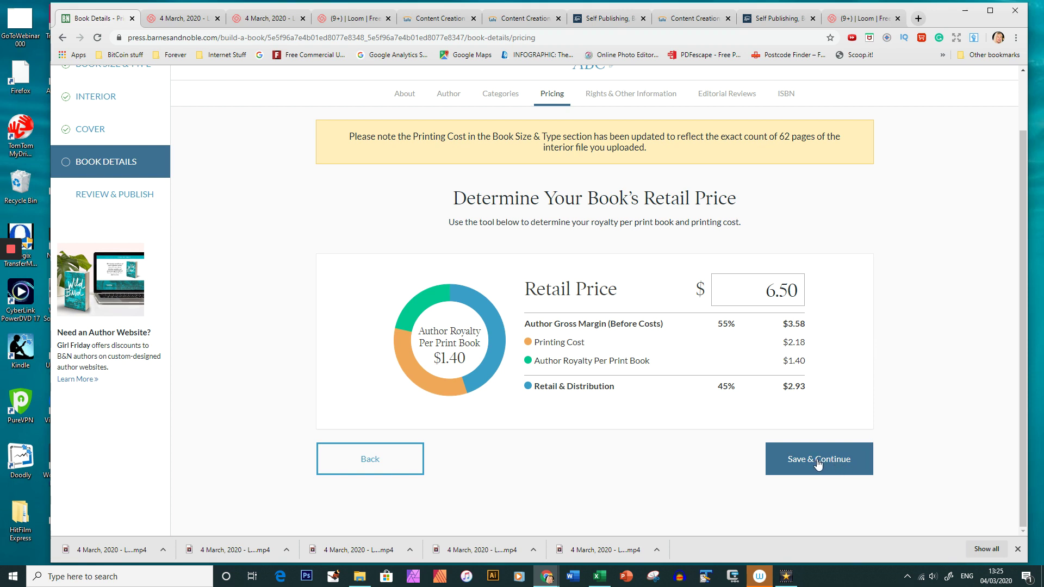
{"action": "left_click", "coordinate": [819, 461]}
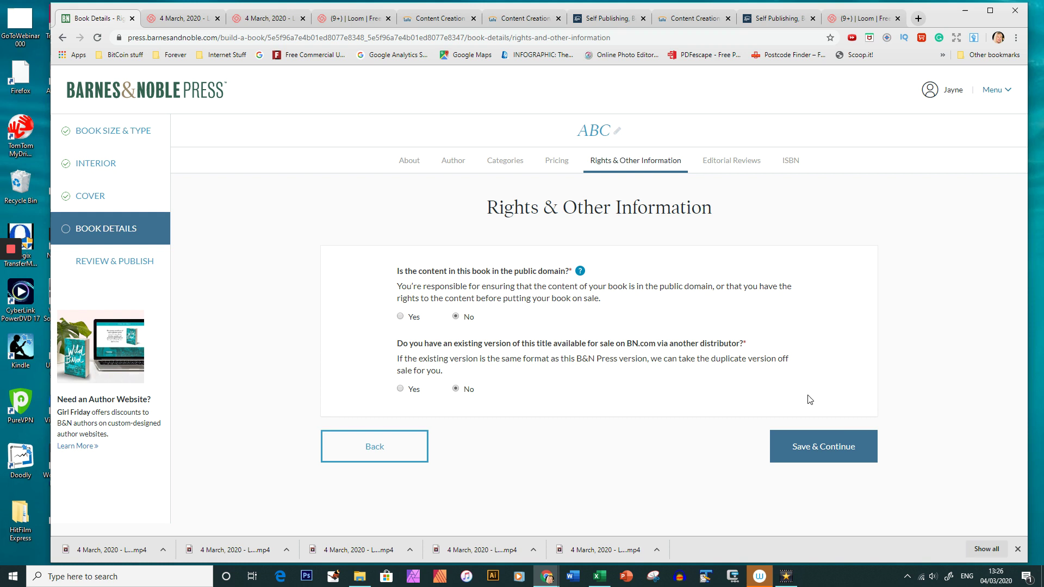
- Keep the rights answers and skip Editorial Reviews to reach the ISBN step
{"action": "left_click", "coordinate": [820, 451]}
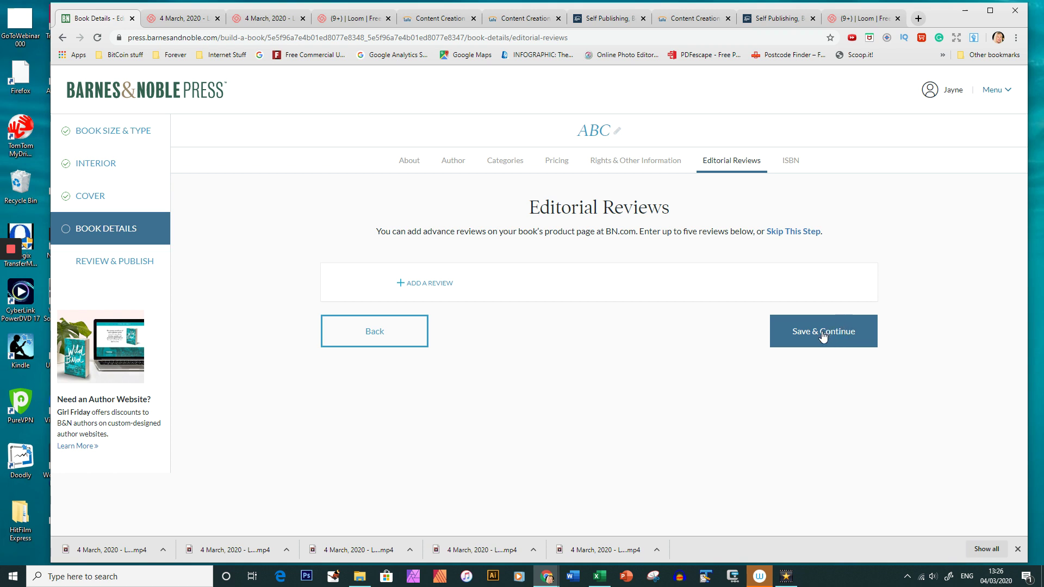
{"action": "left_click", "coordinate": [820, 336]}
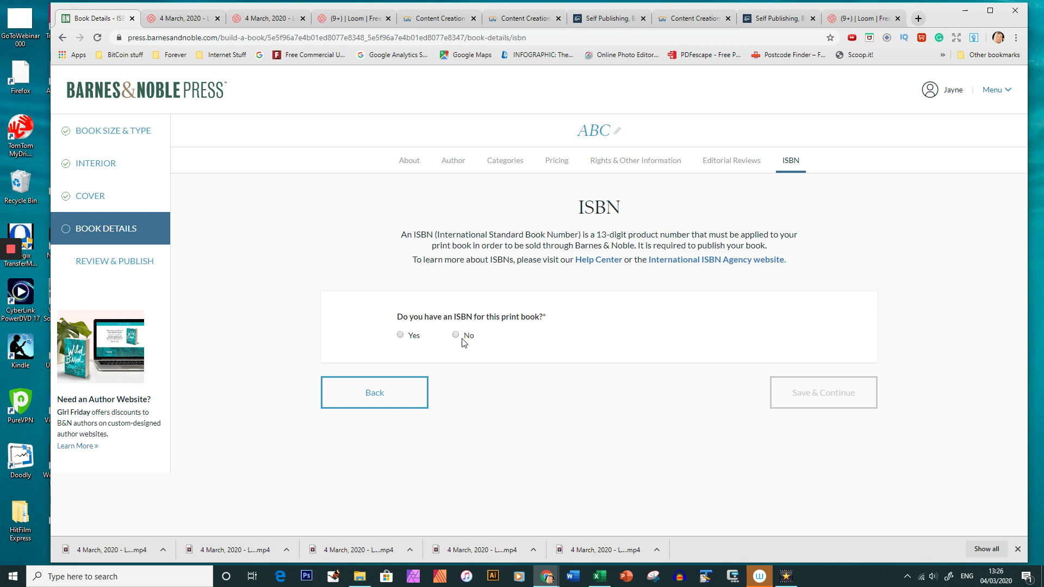
{"action": "left_click", "coordinate": [456, 335]}
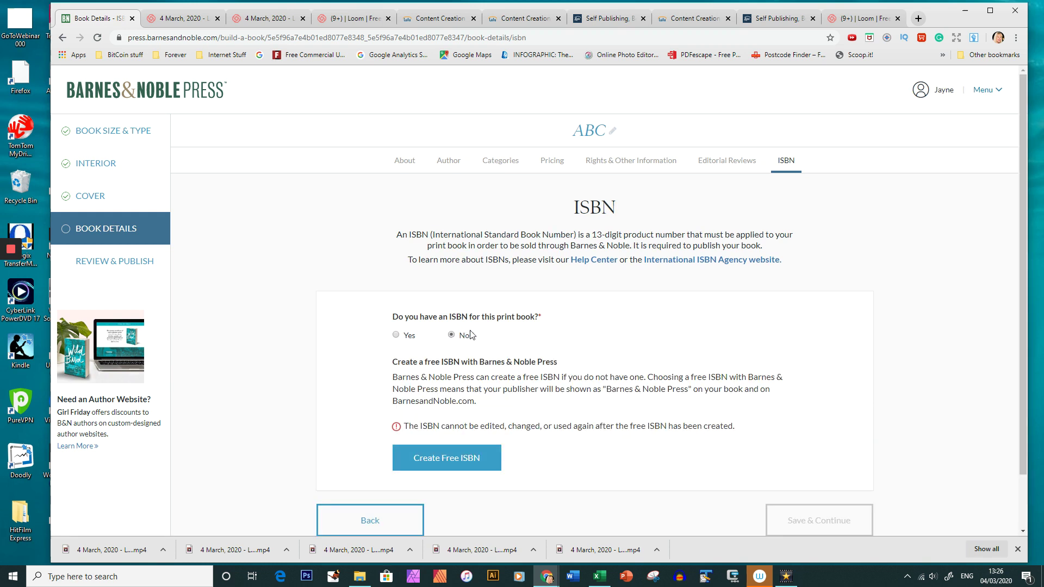
{"action": "scroll", "coordinate": [1026, 221], "scroll_direction": "down", "scroll_amount": 1}
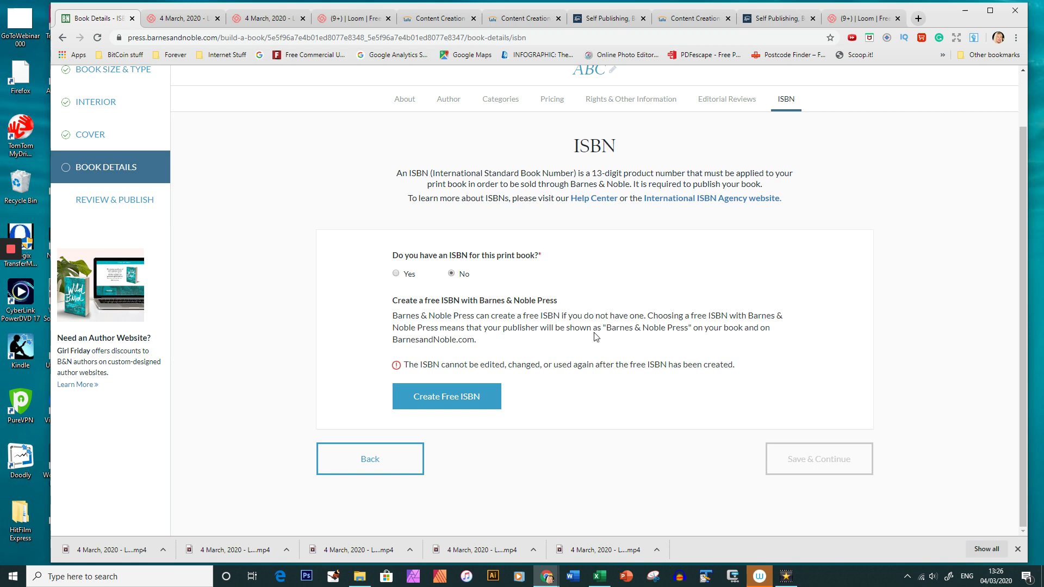
{"action": "left_click", "coordinate": [449, 399]}
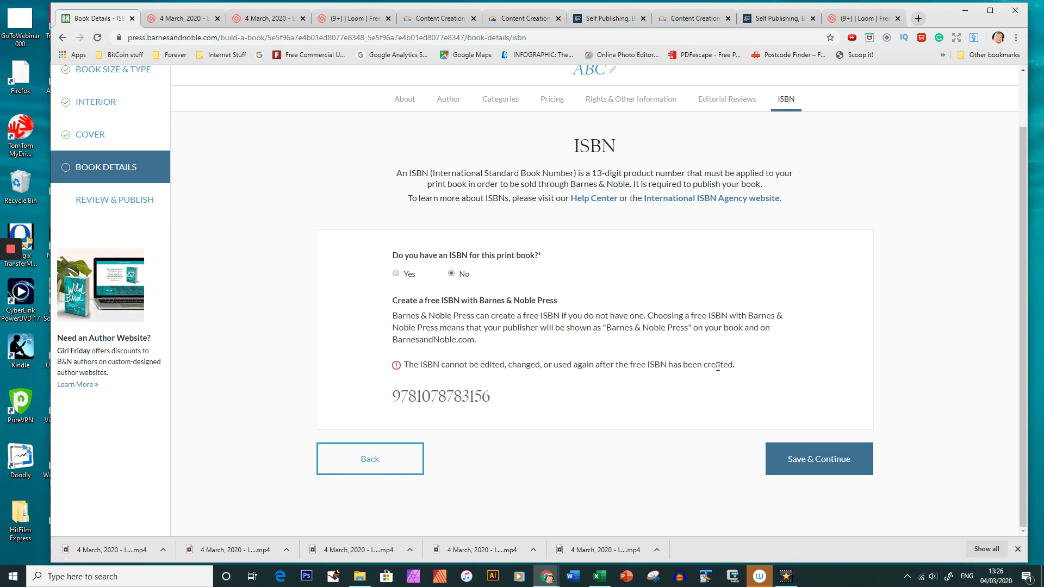
{"action": "left_click", "coordinate": [814, 458]}
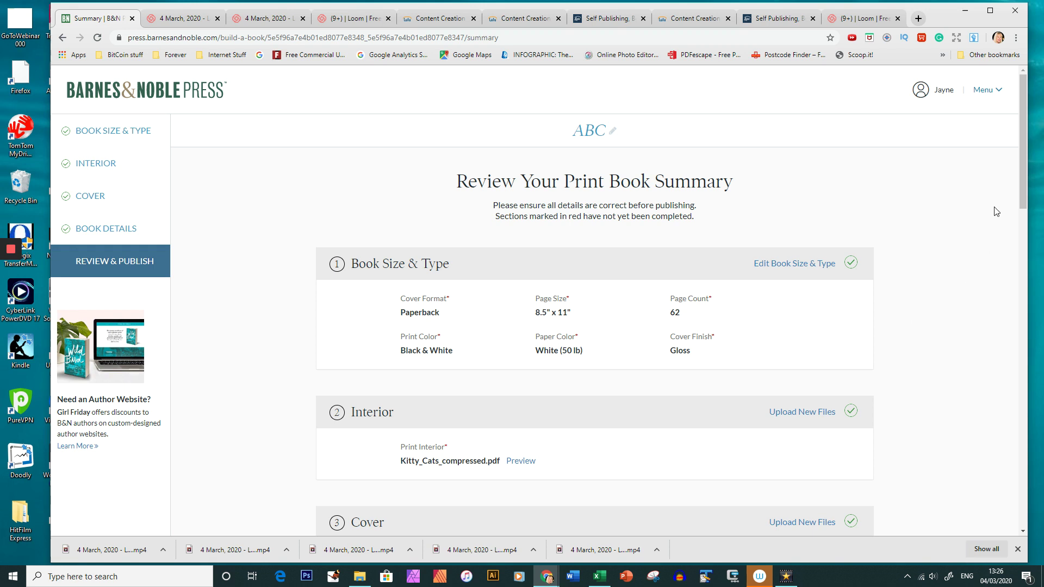
- Review the print book summary down to the Registration section, then choose Put On Sale
{"action": "left_click_drag", "start_coordinate": [1014, 192], "coordinate": [1019, 243]}
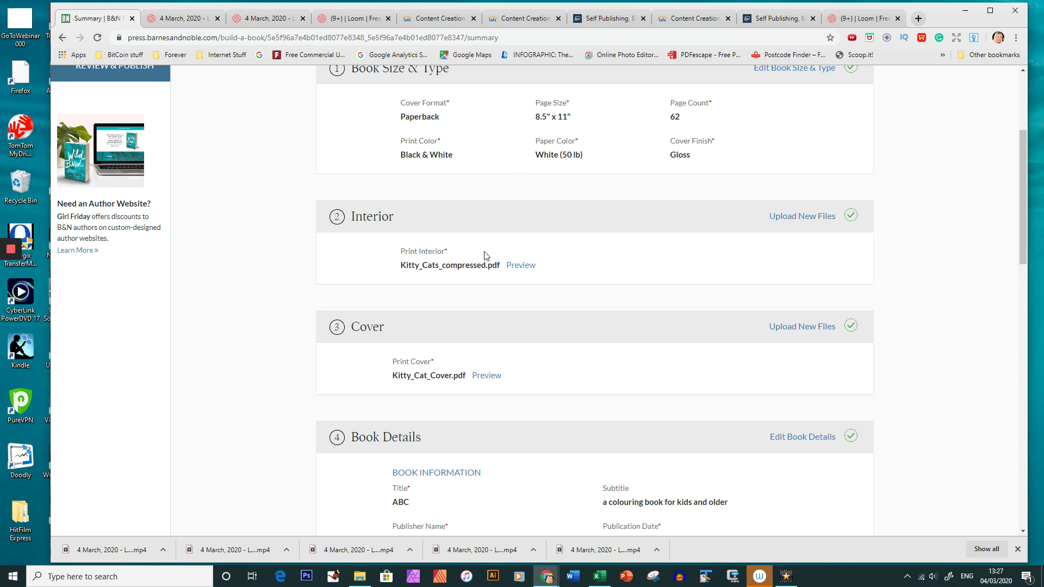
{"action": "left_click_drag", "start_coordinate": [1026, 207], "coordinate": [1005, 291]}
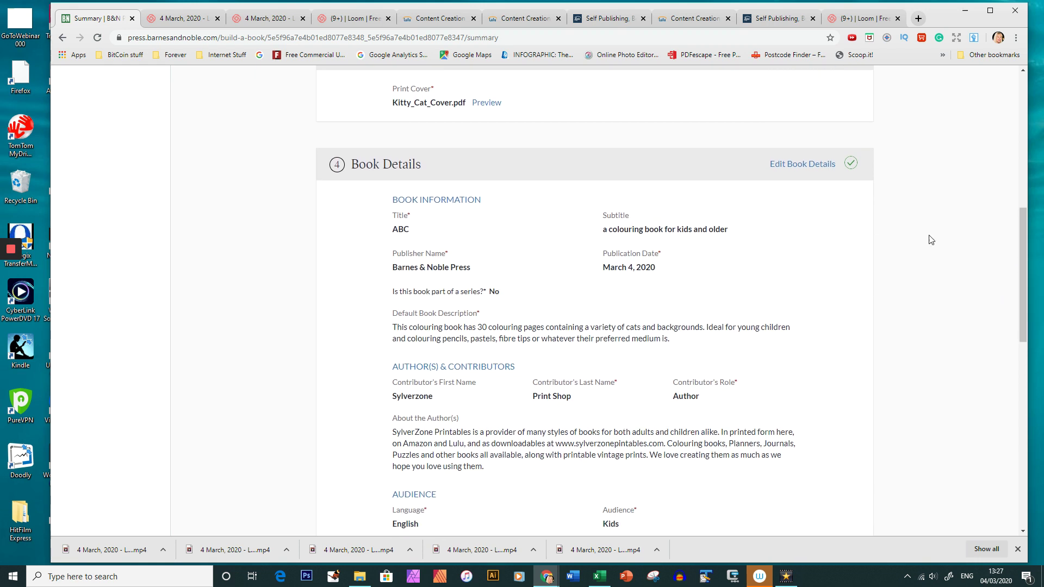
{"action": "left_click_drag", "start_coordinate": [1023, 233], "coordinate": [1036, 416]}
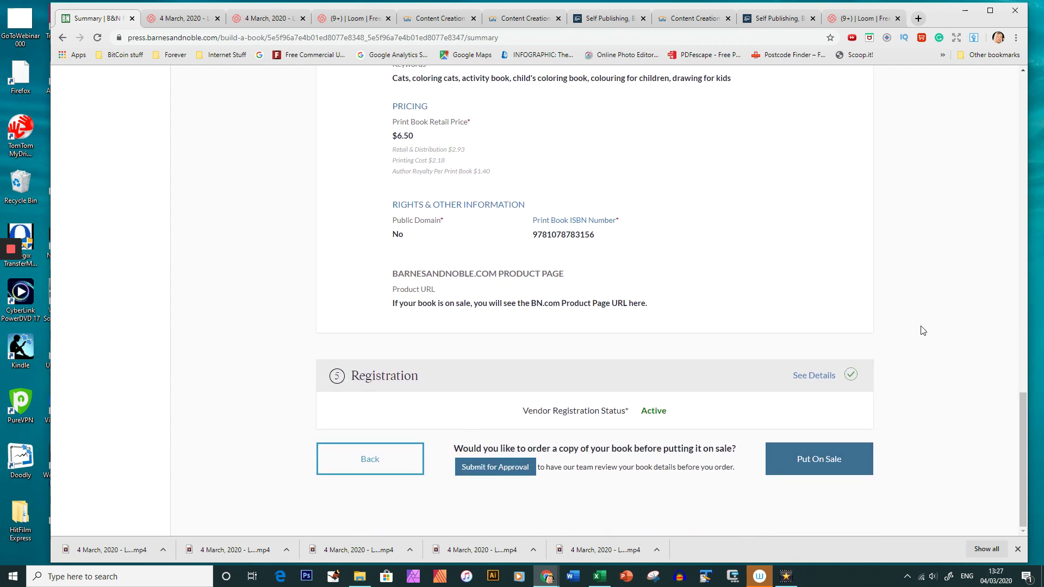
{"action": "left_click", "coordinate": [822, 466]}
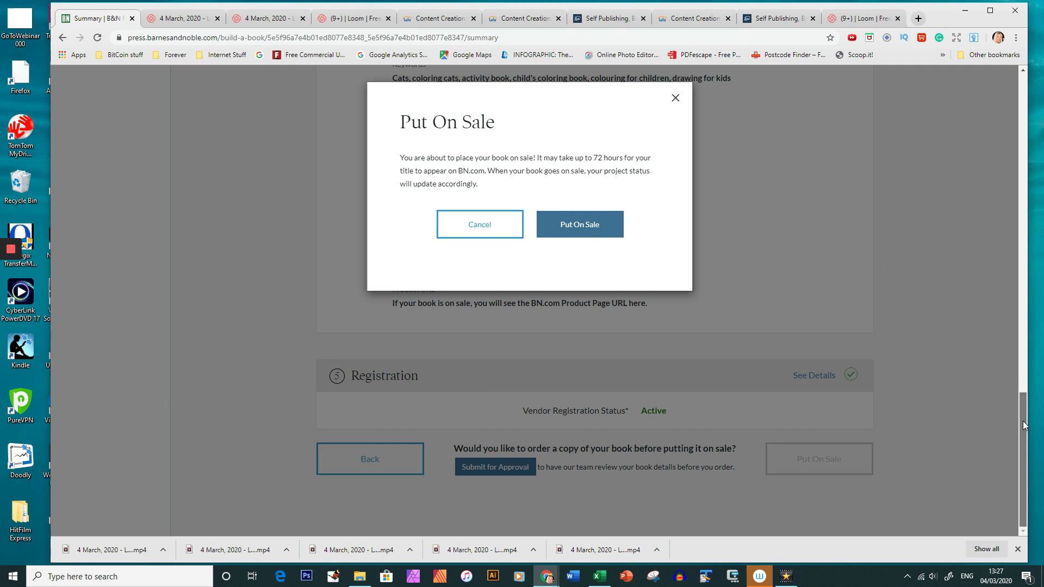
- Scroll the summary page slightly while the Put On Sale confirmation is shown
{"action": "left_click_drag", "start_coordinate": [1026, 429], "coordinate": [1027, 421]}
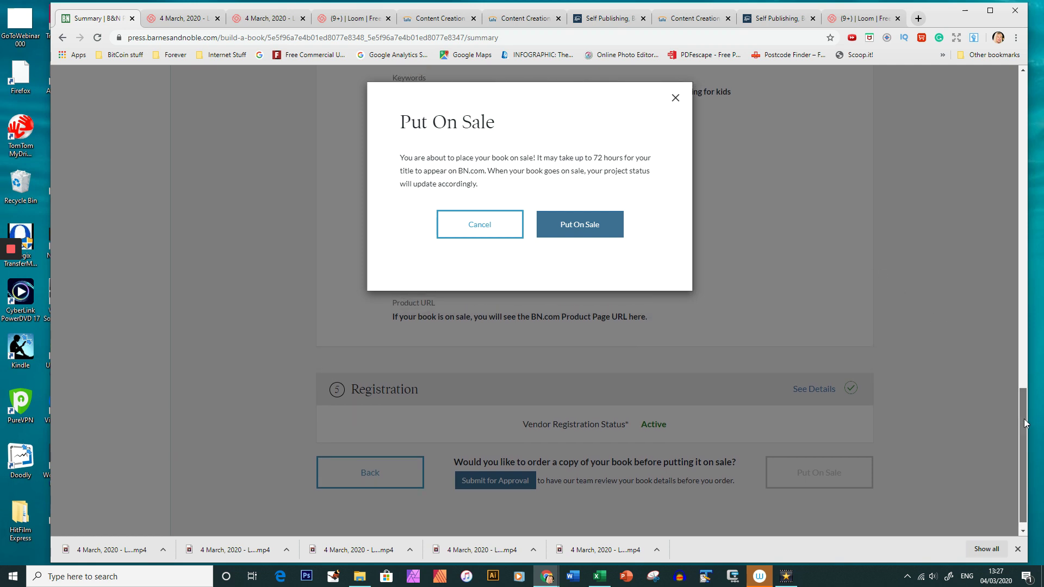